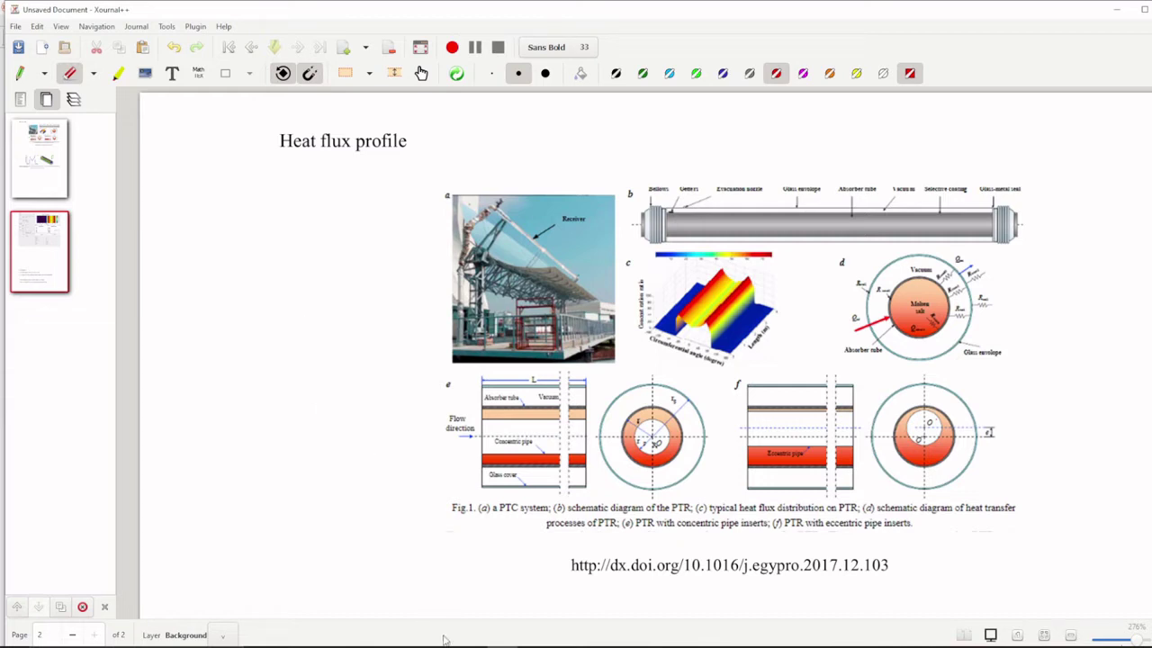
Glance at the Tonatiuh flux results, close that window, and select the Pen tool in Xournal++.
{"action": "mouse_move", "coordinate": [443, 641]}
{"action": "left_click", "coordinate": [479, 611]}
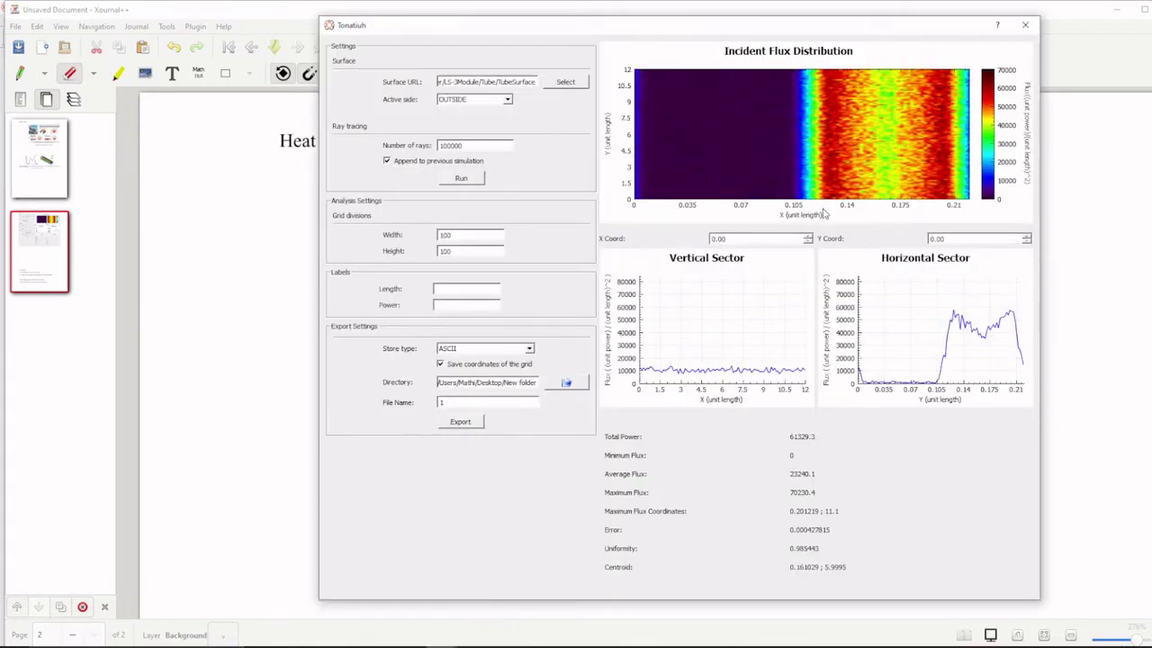
{"action": "left_click", "coordinate": [1025, 24]}
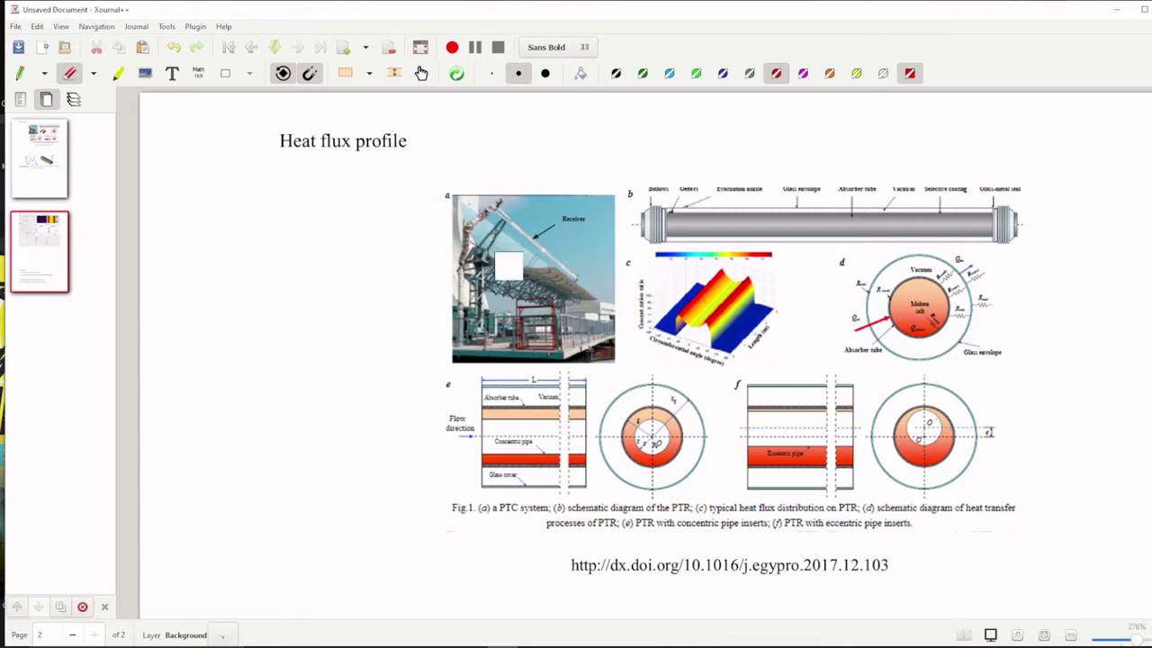
{"action": "left_click", "coordinate": [24, 75]}
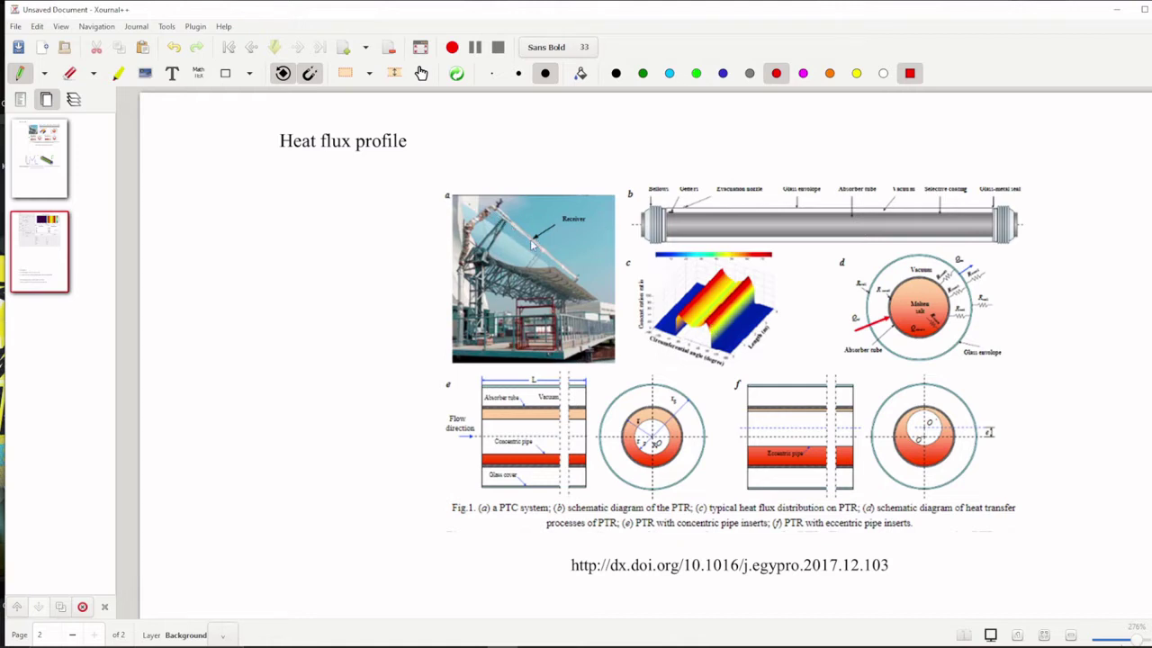
Mark the inner circle of diagram (e) in red, then switch to the nanofluid trough-collector PDF.
{"action": "mouse_move", "coordinate": [621, 447]}
{"action": "left_mouse_down"}
{"action": "mouse_move", "coordinate": [667, 468]}
{"action": "mouse_move", "coordinate": [681, 448]}
{"action": "mouse_move", "coordinate": [623, 466]}
{"action": "mouse_move", "coordinate": [617, 449]}
{"action": "mouse_move", "coordinate": [646, 468]}
{"action": "mouse_move", "coordinate": [688, 442]}
{"action": "mouse_move", "coordinate": [637, 463]}
{"action": "mouse_move", "coordinate": [642, 405]}
{"action": "mouse_move", "coordinate": [691, 429]}
{"action": "mouse_move", "coordinate": [646, 405]}
{"action": "mouse_move", "coordinate": [625, 421]}
{"action": "left_mouse_up"}
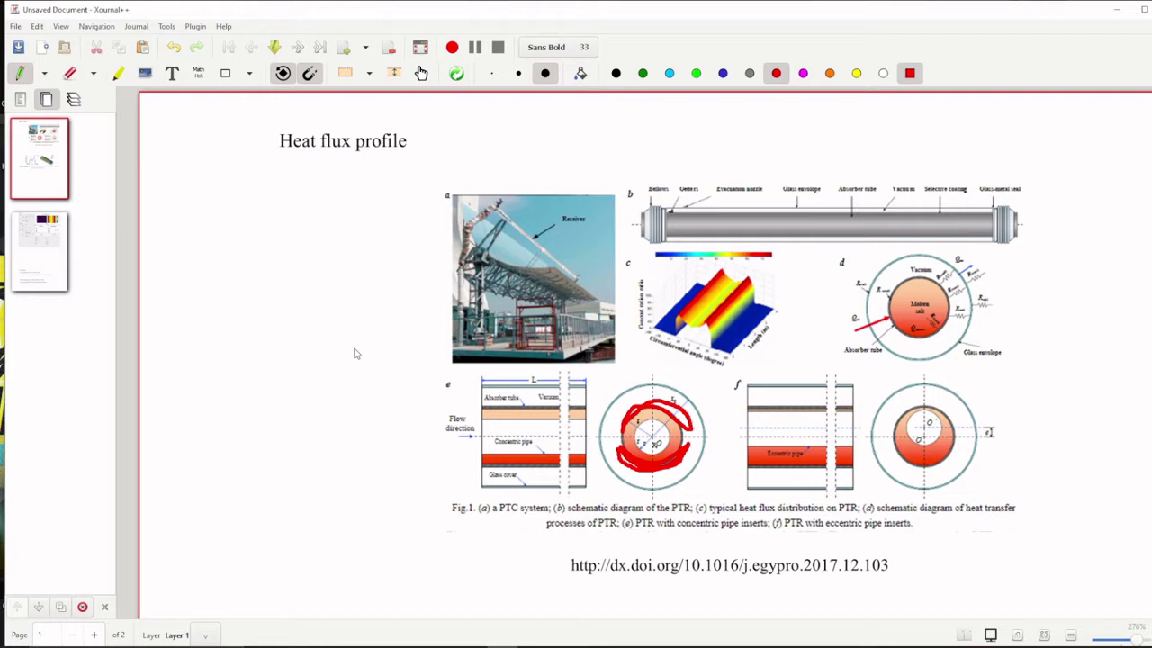
{"action": "left_click", "coordinate": [553, 646]}
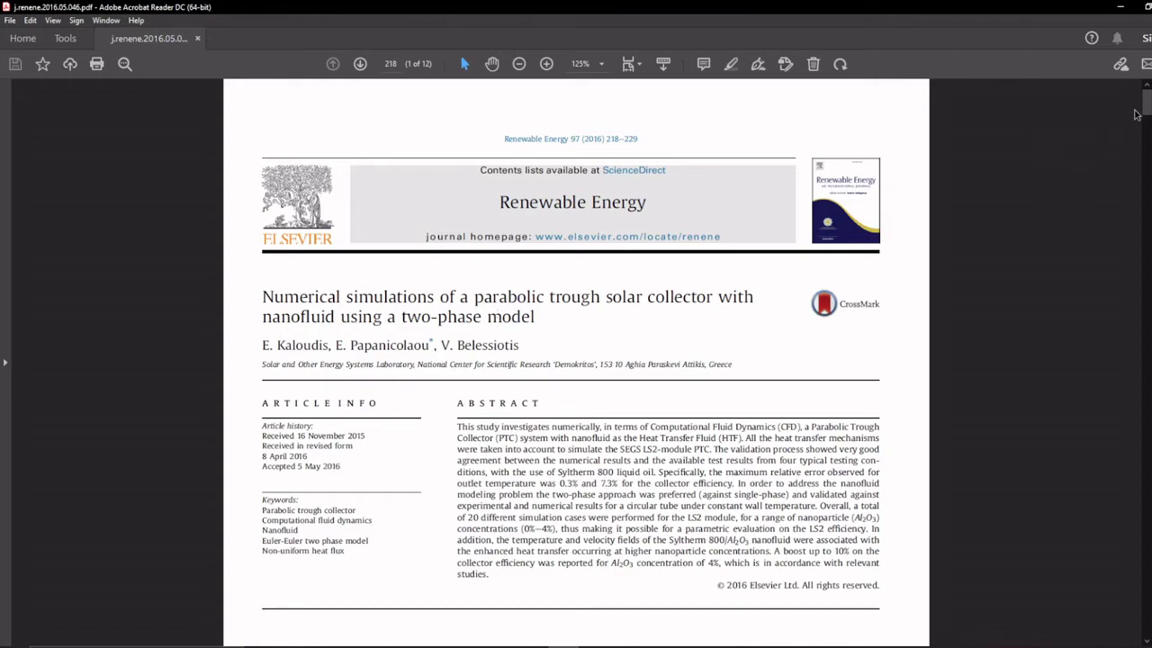
Scroll down through the paper to page 10 with the Fig. 12 and Fig. 13 results.
{"action": "left_click_drag", "start_coordinate": [1147, 101], "coordinate": [1125, 529]}
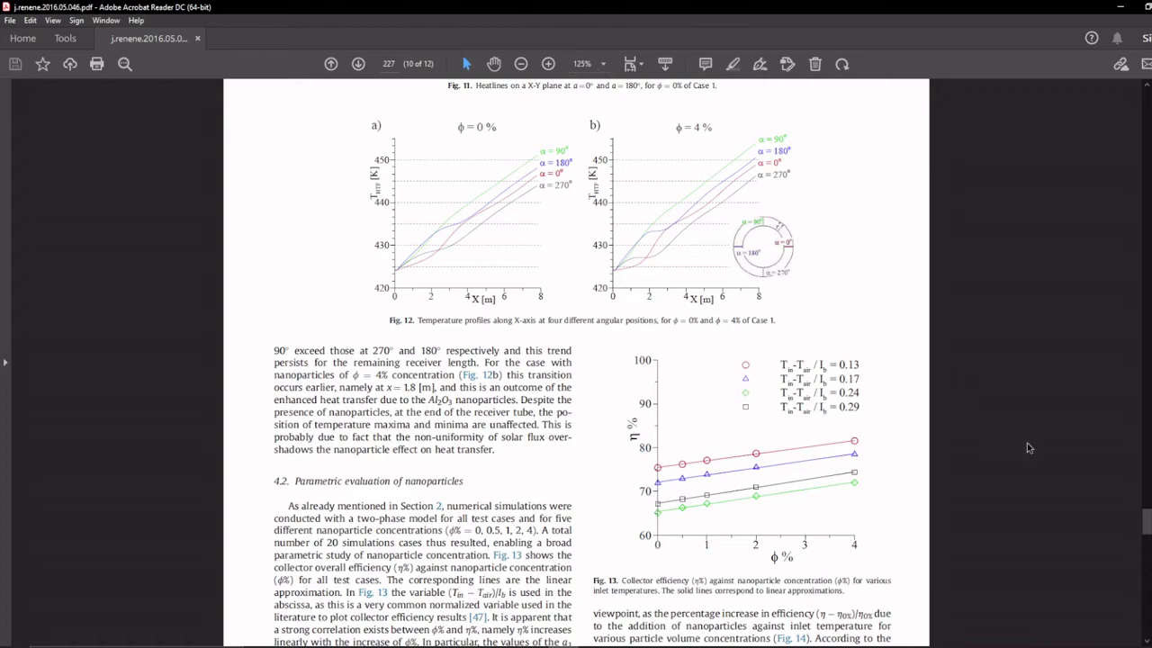
Scroll back to the boundary conditions and model equations, then return to Fig. 3 in Xournal++.
{"action": "left_click_drag", "start_coordinate": [1143, 525], "coordinate": [1122, 295]}
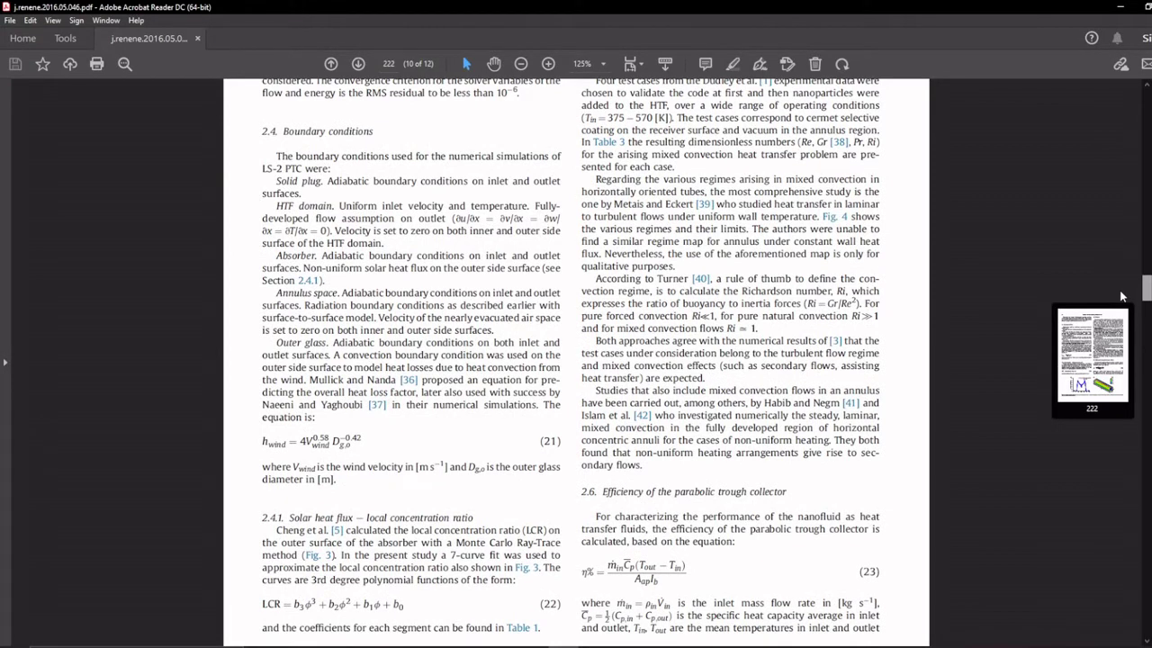
{"action": "left_click_drag", "start_coordinate": [1122, 295], "coordinate": [1122, 295]}
{"action": "scroll", "coordinate": [690, 377], "scroll_direction": "down", "scroll_amount": 3}
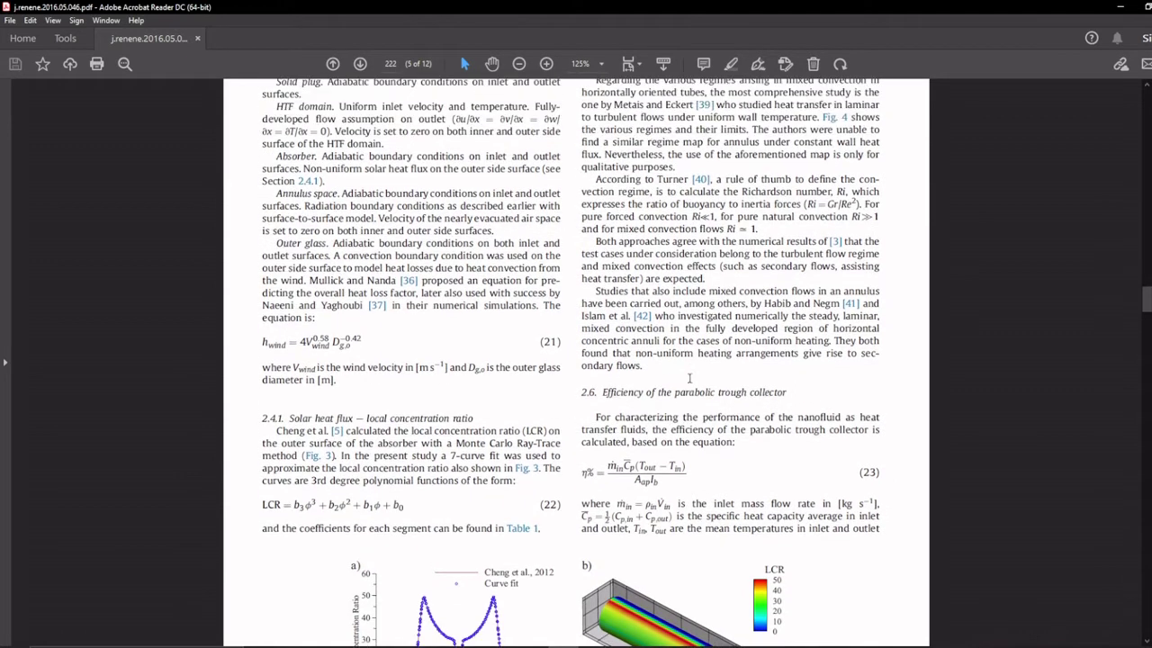
{"action": "scroll", "coordinate": [689, 378], "scroll_direction": "up", "scroll_amount": 10}
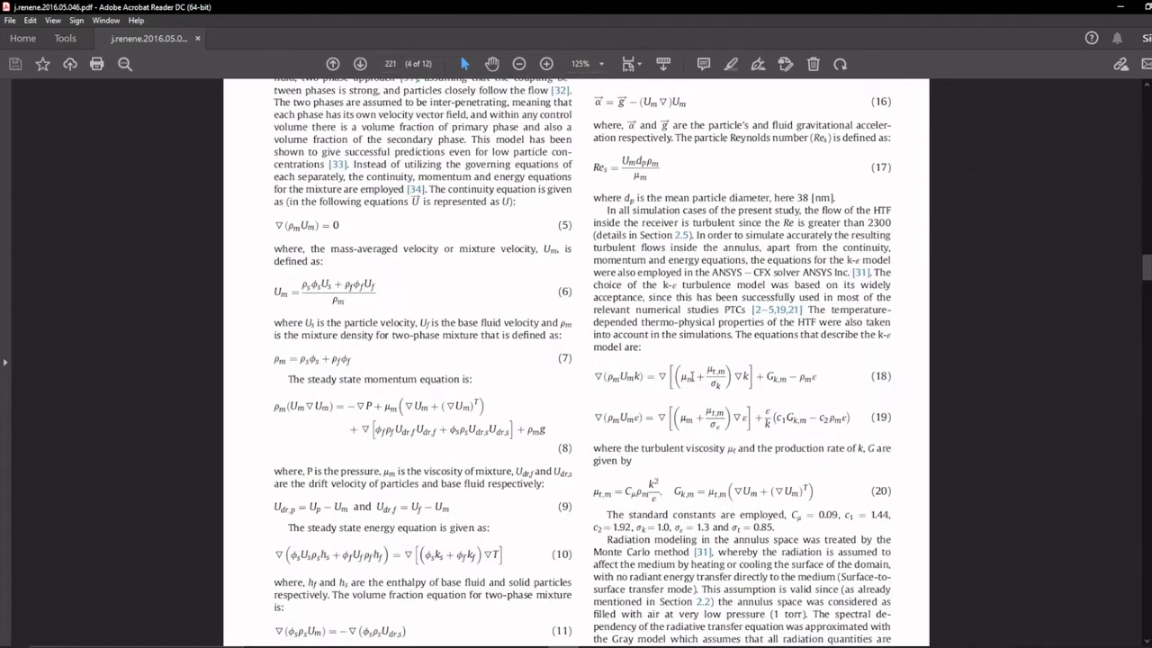
{"action": "scroll", "coordinate": [689, 378], "scroll_direction": "up", "scroll_amount": 2}
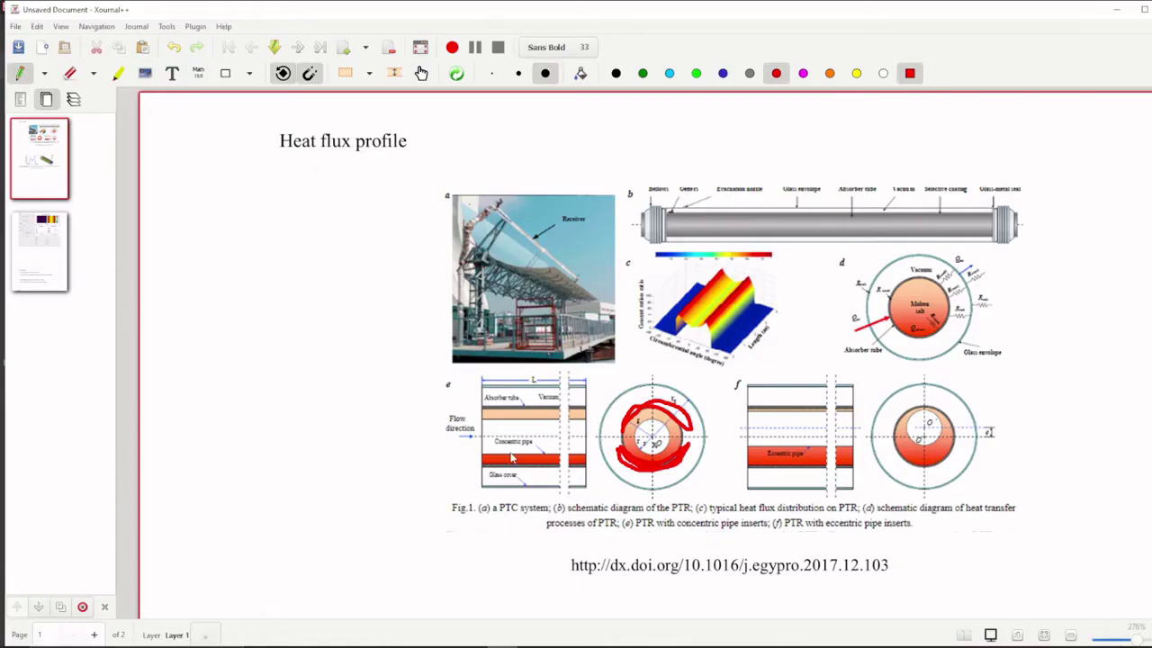
{"action": "scroll", "coordinate": [354, 413], "scroll_direction": "down", "scroll_amount": 5}
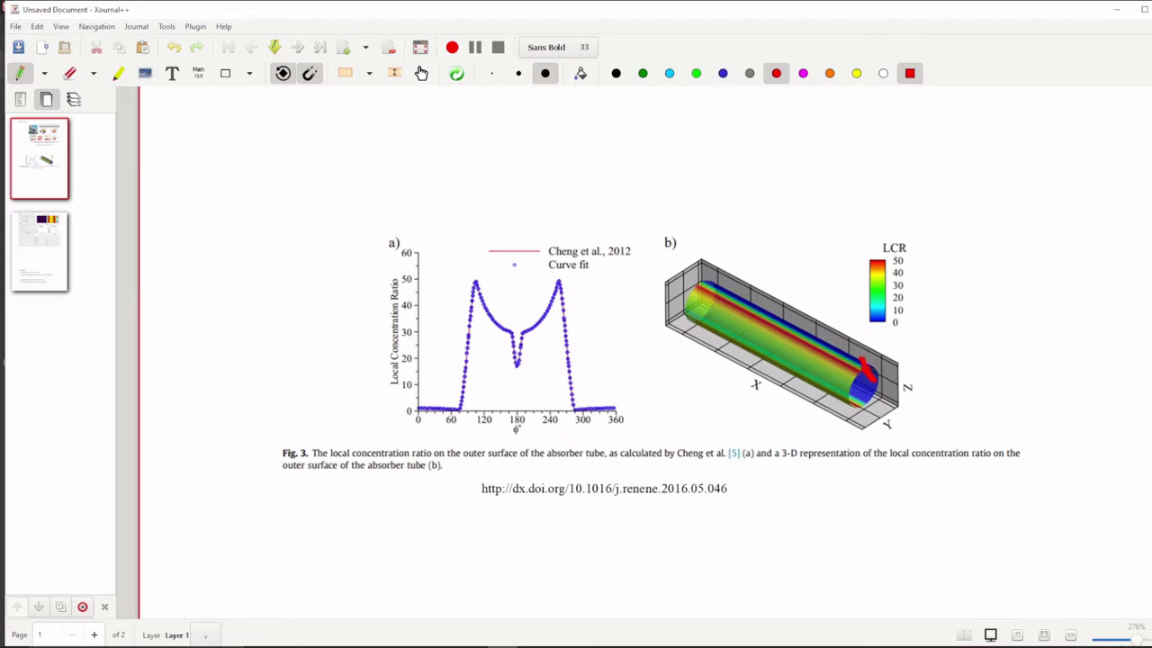
Sketch a red tube cross-section beside Fig. 3 with 0, 90 and 180 labels and tick marks.
{"action": "mouse_move", "coordinate": [1020, 128]}
{"action": "left_mouse_down"}
{"action": "mouse_move", "coordinate": [962, 135]}
{"action": "mouse_move", "coordinate": [958, 199]}
{"action": "mouse_move", "coordinate": [1006, 227]}
{"action": "mouse_move", "coordinate": [1042, 212]}
{"action": "mouse_move", "coordinate": [1037, 136]}
{"action": "mouse_move", "coordinate": [1022, 117]}
{"action": "mouse_move", "coordinate": [996, 151]}
{"action": "left_mouse_up"}
{"action": "mouse_move", "coordinate": [950, 108]}
{"action": "left_mouse_down"}
{"action": "mouse_move", "coordinate": [964, 104]}
{"action": "mouse_move", "coordinate": [936, 132]}
{"action": "mouse_move", "coordinate": [915, 186]}
{"action": "mouse_move", "coordinate": [927, 188]}
{"action": "mouse_move", "coordinate": [920, 215]}
{"action": "mouse_move", "coordinate": [939, 198]}
{"action": "left_mouse_up"}
{"action": "mouse_move", "coordinate": [1008, 209]}
{"action": "left_mouse_down"}
{"action": "mouse_move", "coordinate": [1001, 295]}
{"action": "mouse_move", "coordinate": [1024, 270]}
{"action": "mouse_move", "coordinate": [1047, 279]}
{"action": "left_mouse_up"}
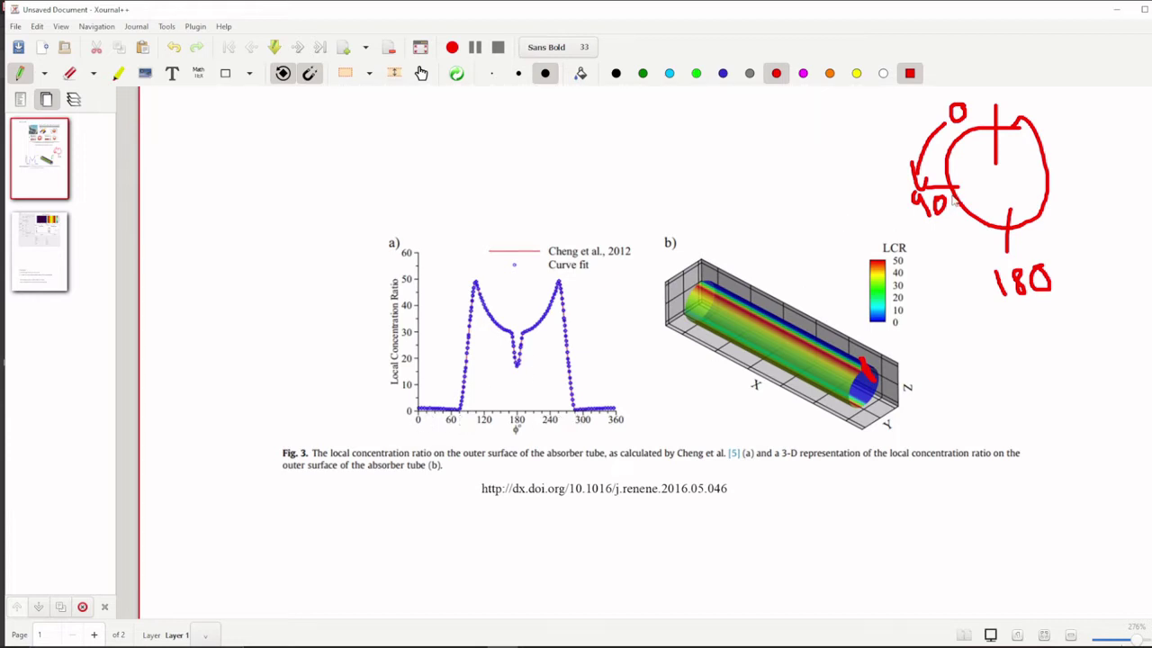
{"action": "left_click_drag", "start_coordinate": [936, 160], "coordinate": [977, 178]}
{"action": "left_click_drag", "start_coordinate": [1060, 151], "coordinate": [1019, 171]}
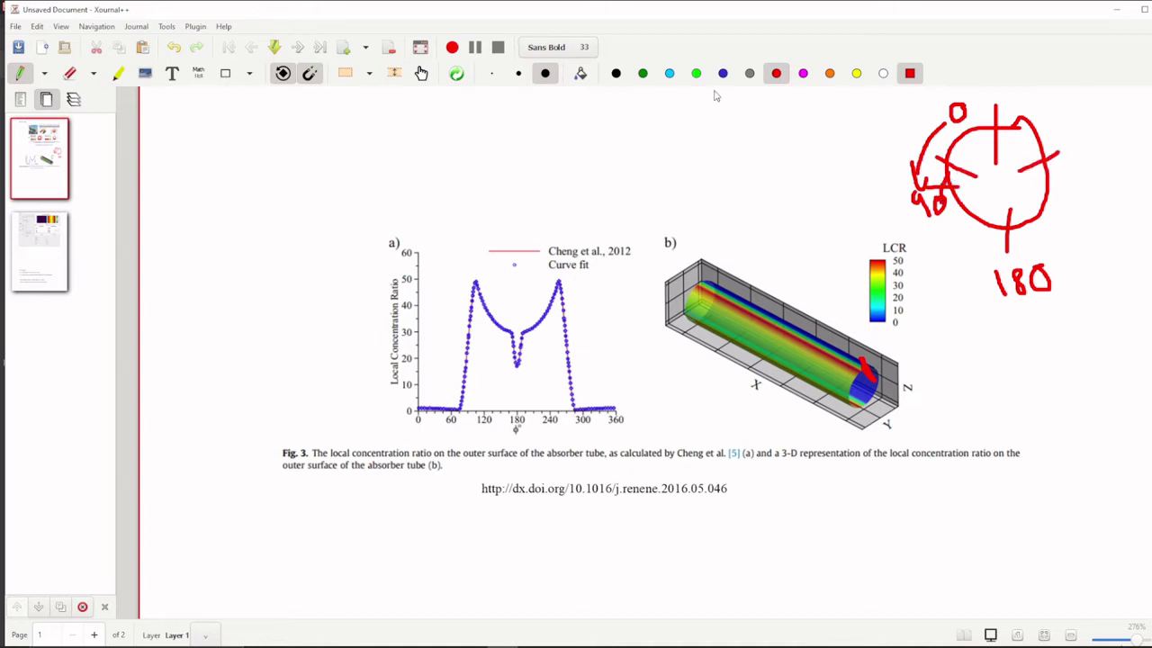
Trace the lower half of the cross-section in green ink.
{"action": "left_click", "coordinate": [696, 73]}
{"action": "mouse_move", "coordinate": [945, 169]}
{"action": "left_mouse_down"}
{"action": "mouse_move", "coordinate": [966, 235]}
{"action": "mouse_move", "coordinate": [1012, 219]}
{"action": "mouse_move", "coordinate": [1052, 236]}
{"action": "mouse_move", "coordinate": [1061, 164]}
{"action": "left_mouse_up"}
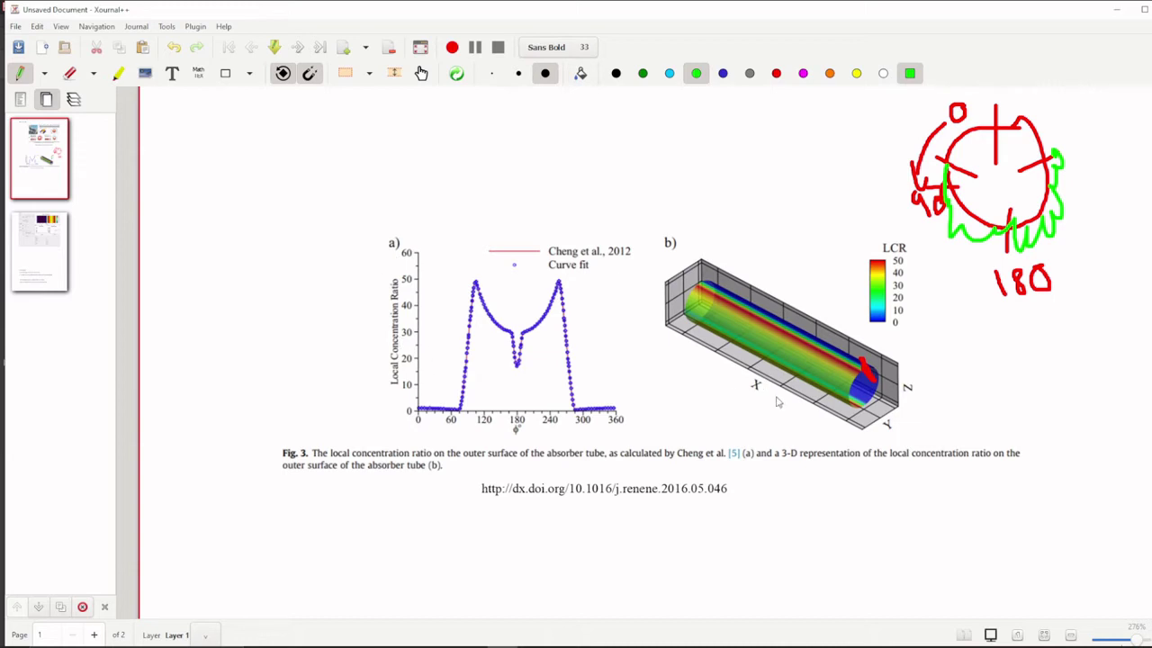
{"action": "mouse_move", "coordinate": [945, 193]}
{"action": "left_mouse_down"}
{"action": "mouse_move", "coordinate": [983, 182]}
{"action": "mouse_move", "coordinate": [979, 232]}
{"action": "left_mouse_up"}
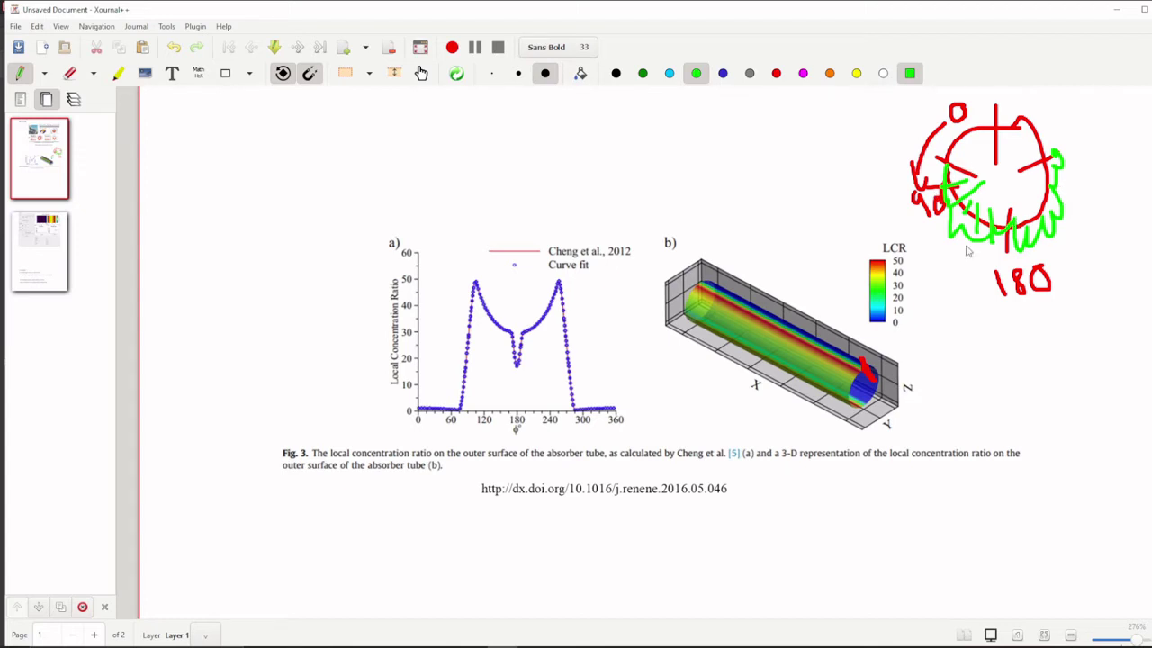
In green, underline the OUTSIDE active side and 100000 rays, and circle the 100×100 grid divisions.
{"action": "scroll", "coordinate": [833, 329], "scroll_direction": "down", "scroll_amount": 10}
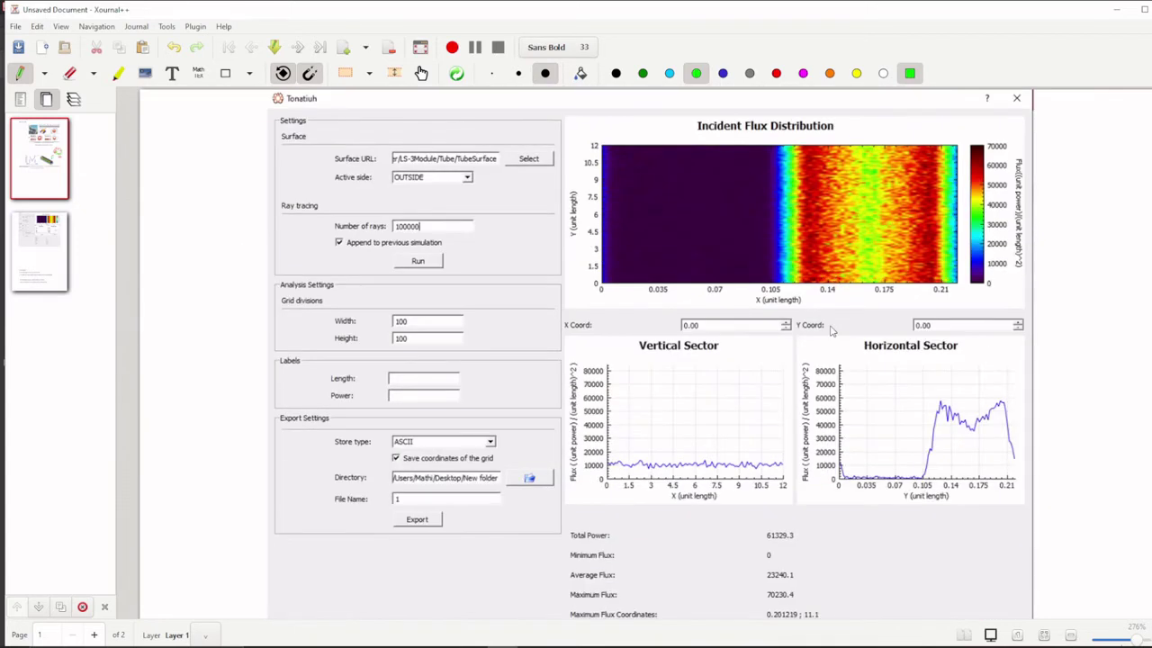
{"action": "scroll", "coordinate": [486, 335], "scroll_direction": "up", "scroll_amount": 10}
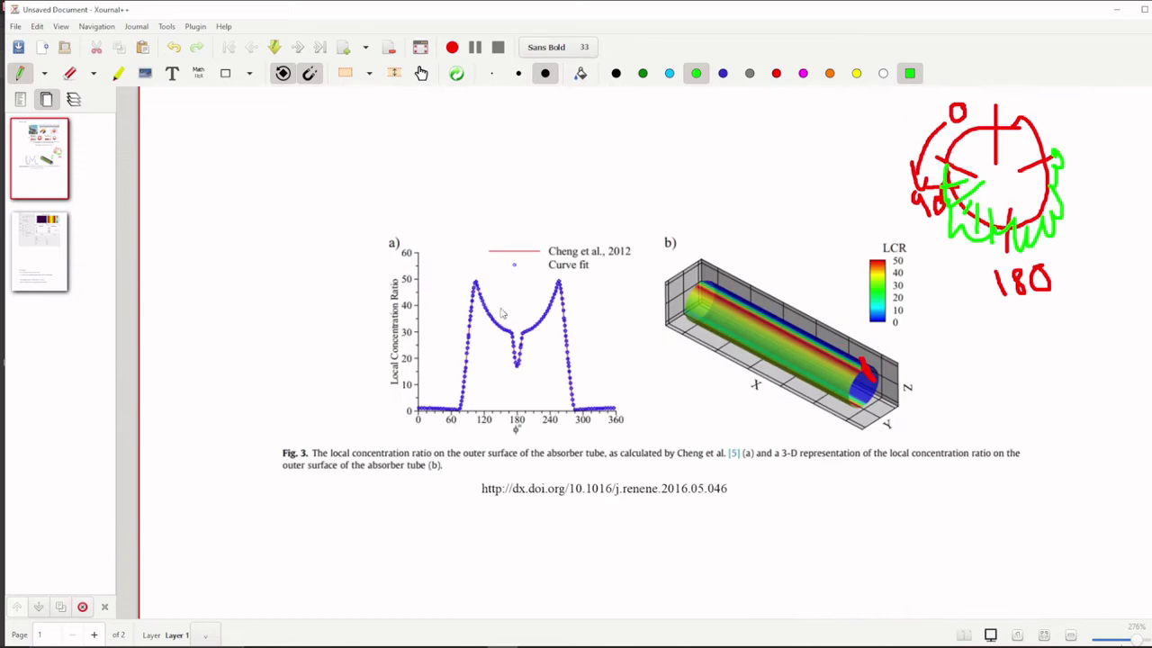
{"action": "scroll", "coordinate": [543, 349], "scroll_direction": "down", "scroll_amount": 10}
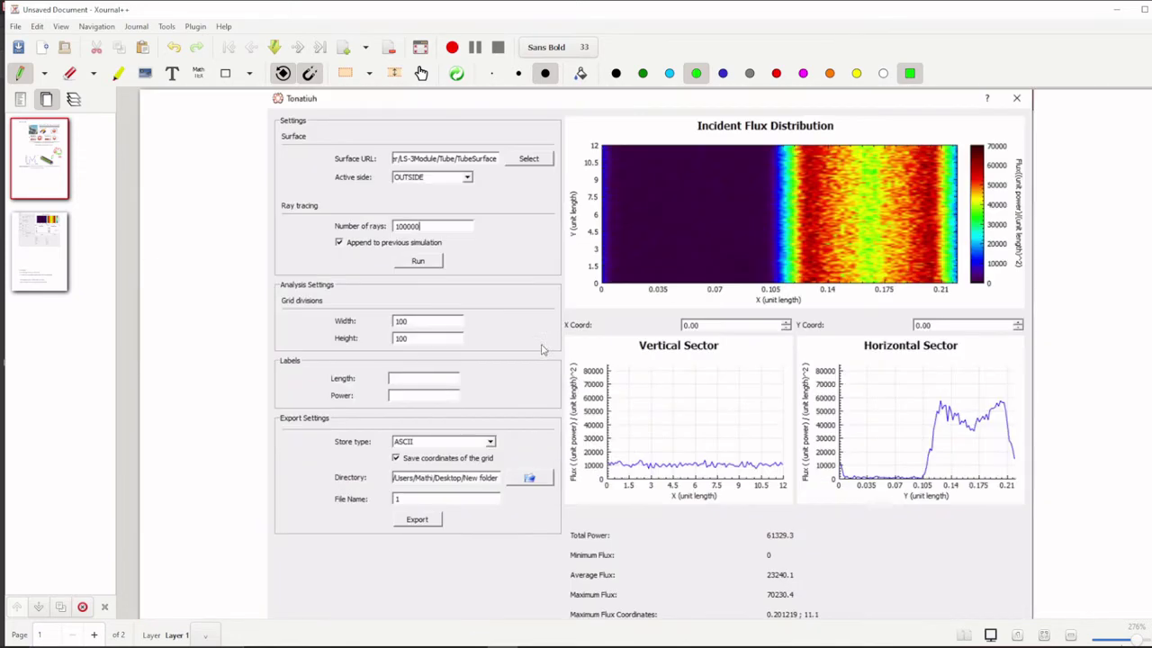
{"action": "scroll", "coordinate": [642, 382], "scroll_direction": "up", "scroll_amount": 2}
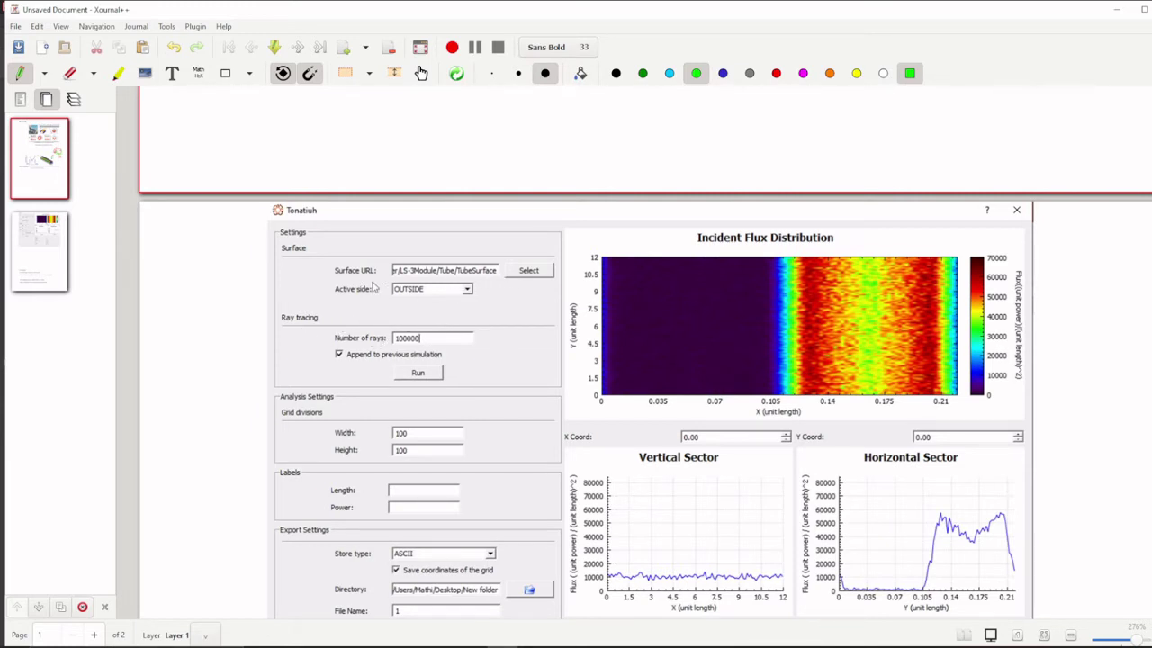
{"action": "left_click_drag", "start_coordinate": [329, 297], "coordinate": [493, 298]}
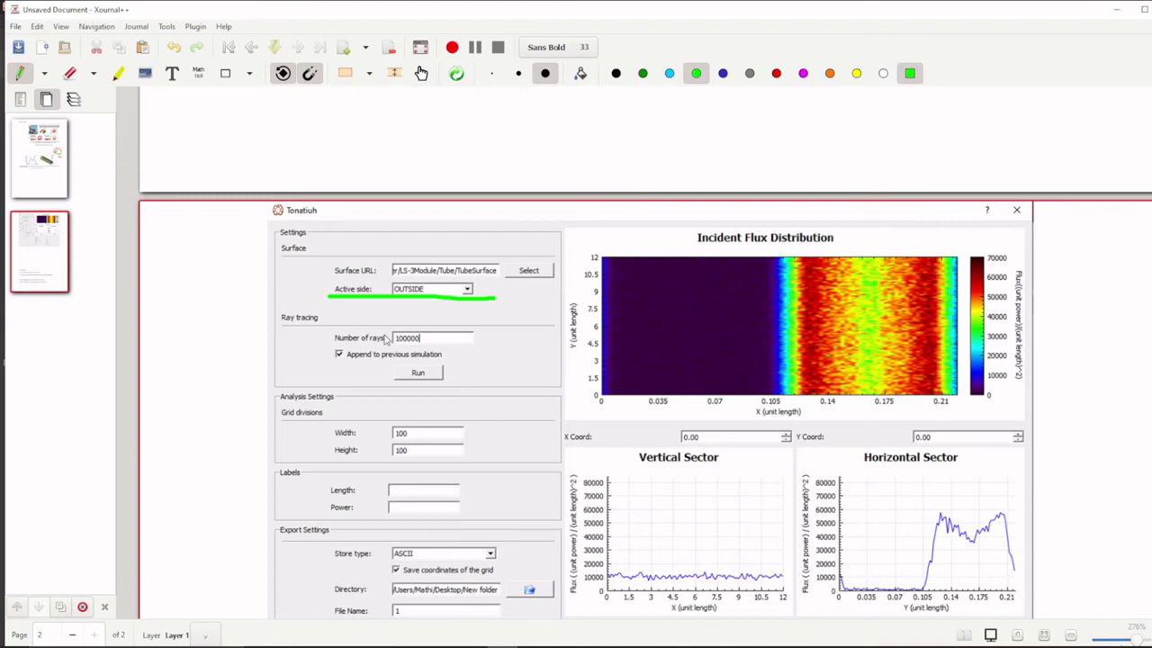
{"action": "left_click_drag", "start_coordinate": [326, 352], "coordinate": [448, 349]}
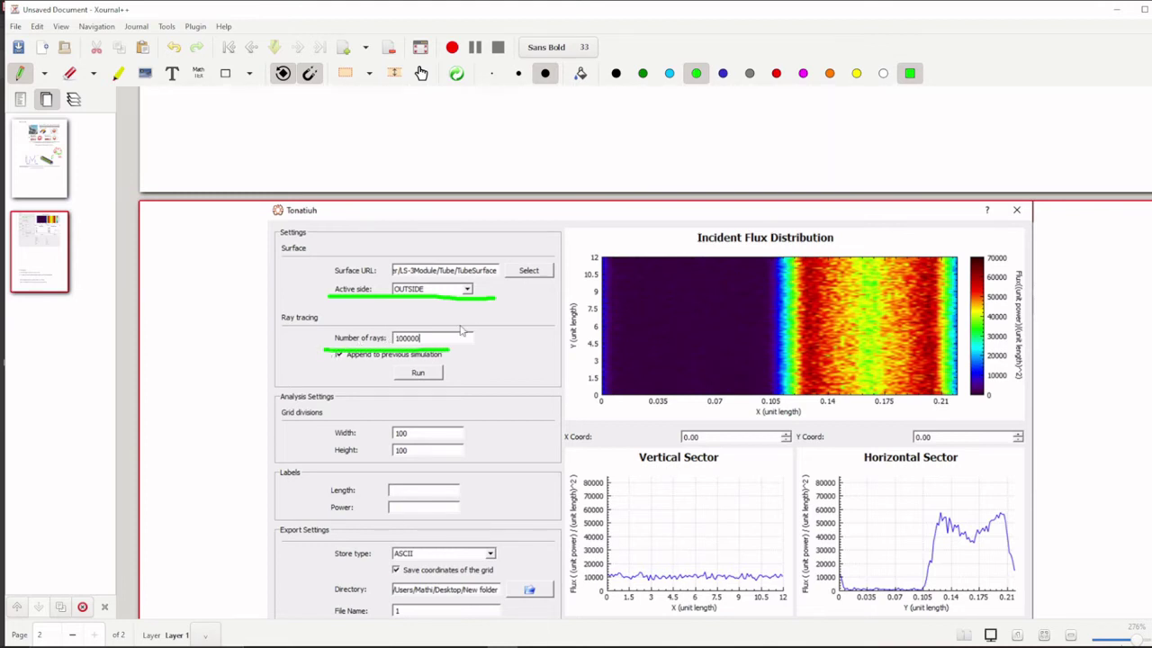
{"action": "mouse_move", "coordinate": [276, 414]}
{"action": "left_mouse_down"}
{"action": "mouse_move", "coordinate": [483, 415]}
{"action": "mouse_move", "coordinate": [496, 447]}
{"action": "mouse_move", "coordinate": [416, 466]}
{"action": "mouse_move", "coordinate": [294, 438]}
{"action": "left_mouse_up"}
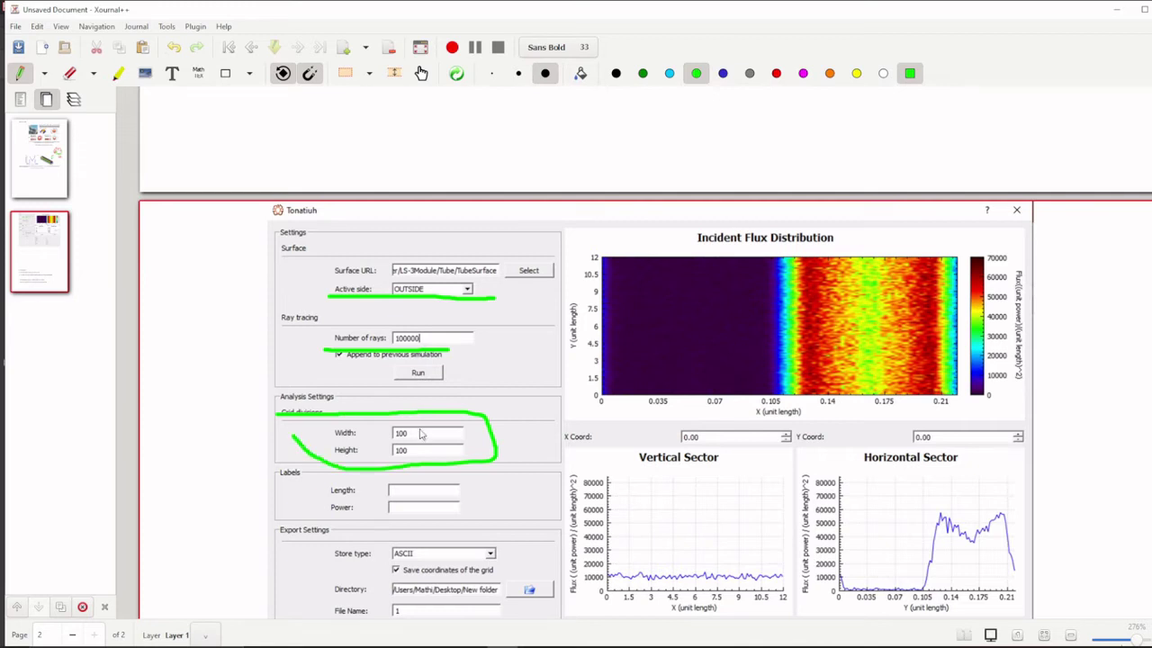
{"action": "scroll", "coordinate": [779, 462], "scroll_direction": "up", "scroll_amount": 5}
{"action": "scroll", "coordinate": [779, 461], "scroll_direction": "up", "scroll_amount": 3}
Draw a green circle and, below it, a rectangle divided into a grid of vertical and horizontal sections.
{"action": "scroll", "coordinate": [755, 368], "scroll_direction": "down", "scroll_amount": 2}
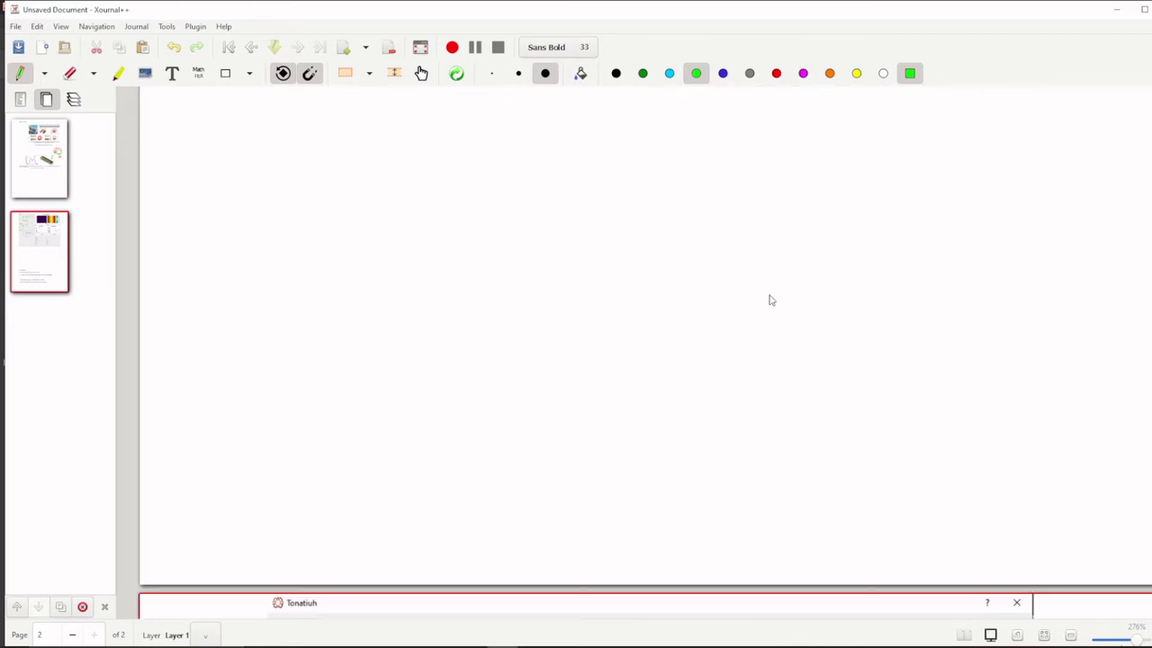
{"action": "mouse_move", "coordinate": [767, 291]}
{"action": "left_mouse_down"}
{"action": "mouse_move", "coordinate": [695, 358]}
{"action": "mouse_move", "coordinate": [805, 379]}
{"action": "mouse_move", "coordinate": [765, 286]}
{"action": "left_mouse_up"}
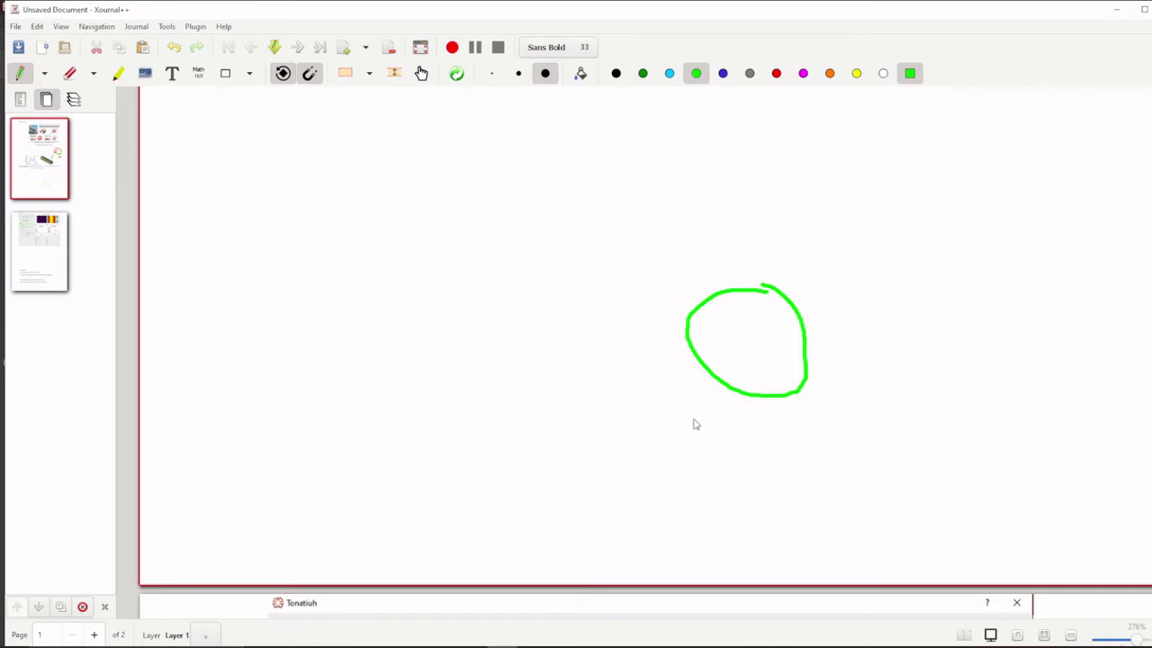
{"action": "left_click_drag", "start_coordinate": [665, 452], "coordinate": [904, 447]}
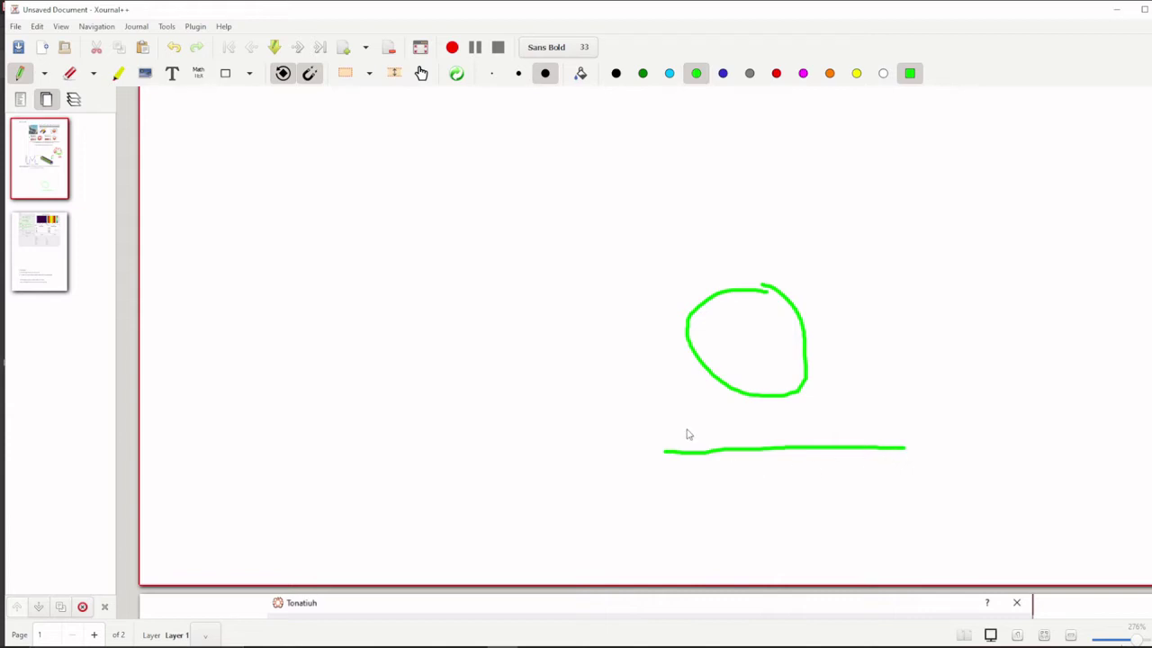
{"action": "mouse_move", "coordinate": [665, 455]}
{"action": "left_mouse_down"}
{"action": "mouse_move", "coordinate": [665, 583]}
{"action": "mouse_move", "coordinate": [911, 569]}
{"action": "mouse_move", "coordinate": [939, 502]}
{"action": "mouse_move", "coordinate": [904, 449]}
{"action": "mouse_move", "coordinate": [883, 453]}
{"action": "left_mouse_up"}
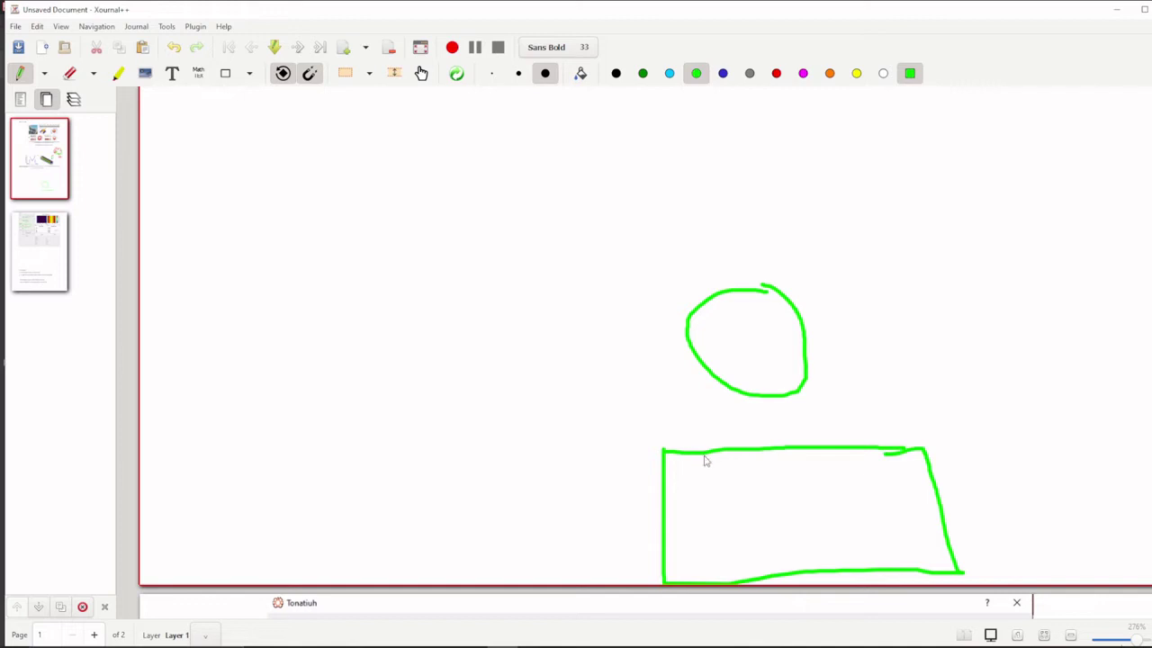
{"action": "left_click_drag", "start_coordinate": [705, 457], "coordinate": [706, 563]}
{"action": "left_click_drag", "start_coordinate": [766, 450], "coordinate": [779, 574]}
{"action": "left_click_drag", "start_coordinate": [832, 454], "coordinate": [842, 569]}
{"action": "left_click_drag", "start_coordinate": [886, 457], "coordinate": [900, 569]}
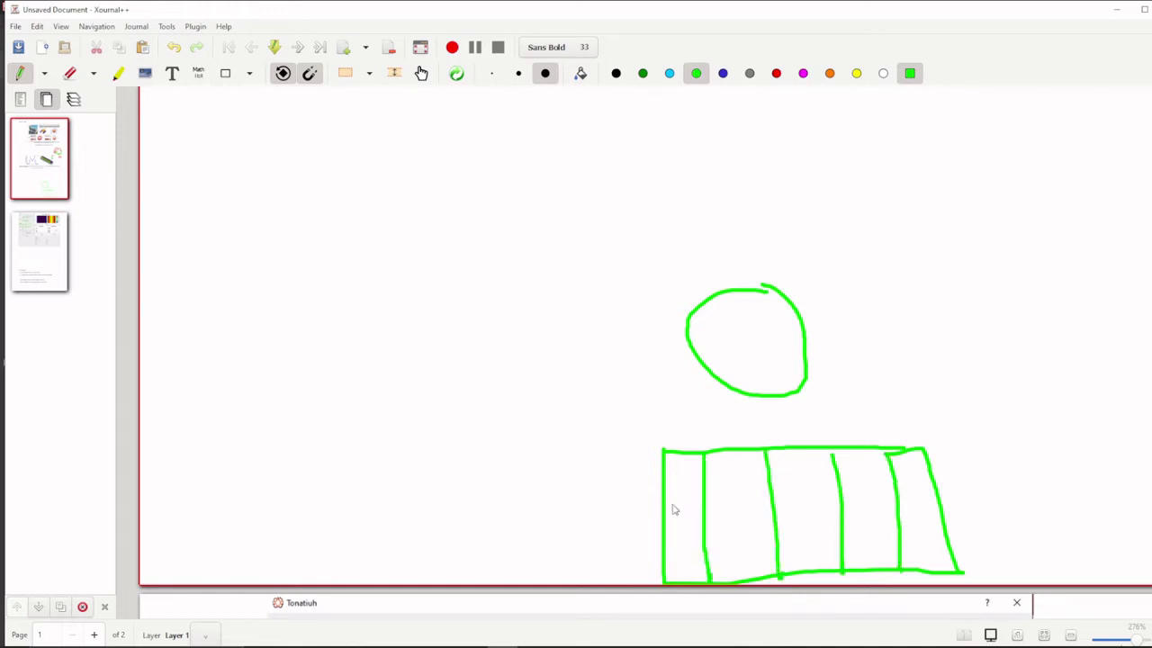
{"action": "left_click_drag", "start_coordinate": [665, 500], "coordinate": [991, 489]}
{"action": "left_click_drag", "start_coordinate": [650, 541], "coordinate": [930, 537]}
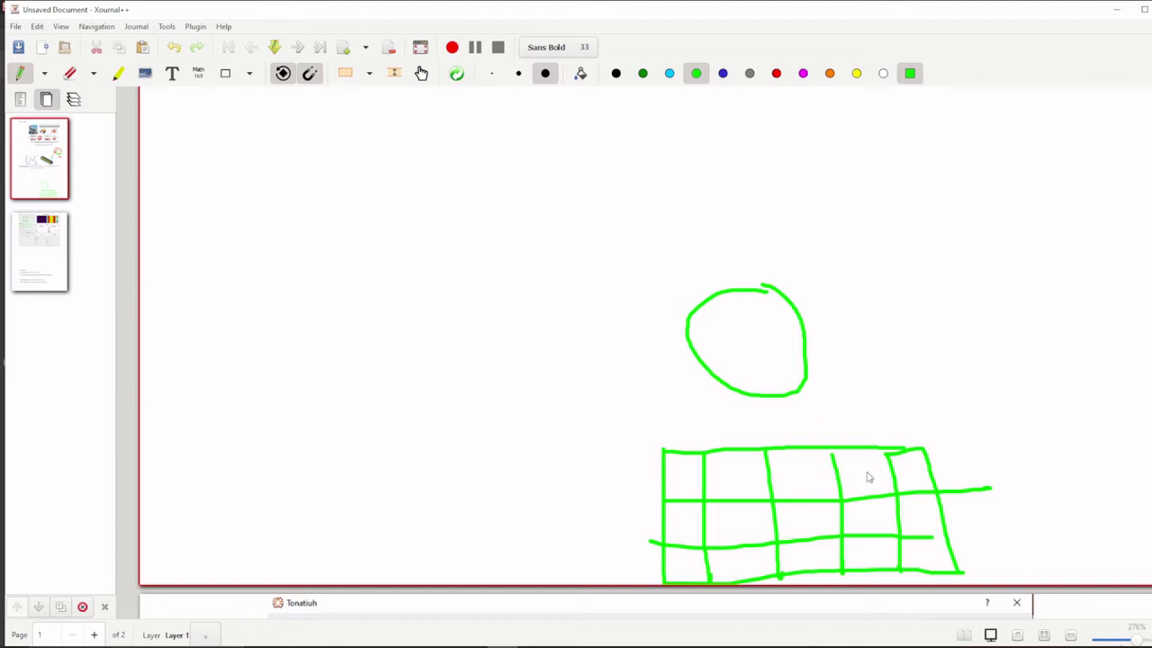
Add a green arrow from the circle to the grid, plus extra outline and interior grid lines.
{"action": "mouse_move", "coordinate": [773, 417]}
{"action": "left_mouse_down"}
{"action": "mouse_move", "coordinate": [747, 430]}
{"action": "mouse_move", "coordinate": [810, 414]}
{"action": "left_mouse_up"}
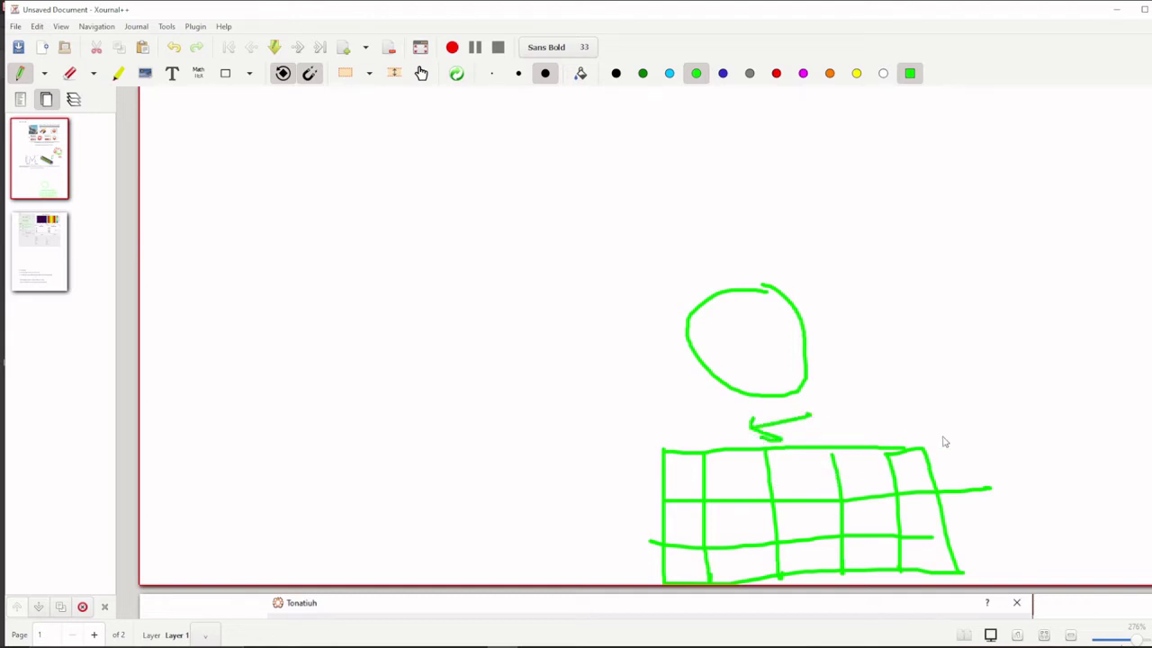
{"action": "mouse_move", "coordinate": [916, 449]}
{"action": "left_mouse_down"}
{"action": "mouse_move", "coordinate": [941, 448]}
{"action": "mouse_move", "coordinate": [953, 544]}
{"action": "left_mouse_up"}
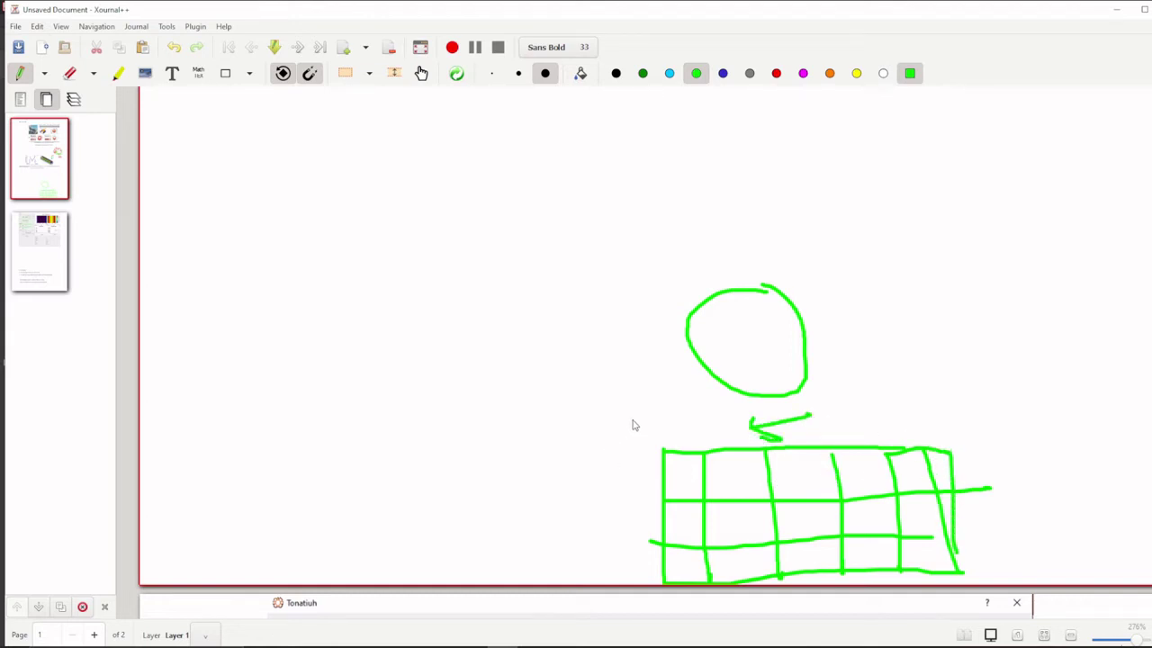
{"action": "left_click_drag", "start_coordinate": [652, 412], "coordinate": [663, 450]}
{"action": "left_click_drag", "start_coordinate": [949, 374], "coordinate": [958, 433]}
{"action": "left_click_drag", "start_coordinate": [669, 420], "coordinate": [943, 431]}
{"action": "left_click_drag", "start_coordinate": [731, 452], "coordinate": [735, 572]}
{"action": "left_click_drag", "start_coordinate": [795, 454], "coordinate": [810, 567]}
{"action": "left_click", "coordinate": [857, 458]}
{"action": "left_click_drag", "start_coordinate": [857, 461], "coordinate": [886, 559]}
{"action": "left_click_drag", "start_coordinate": [909, 465], "coordinate": [927, 569]}
{"action": "scroll", "coordinate": [435, 442], "scroll_direction": "down", "scroll_amount": 10}
{"action": "scroll", "coordinate": [435, 442], "scroll_direction": "up", "scroll_amount": 2}
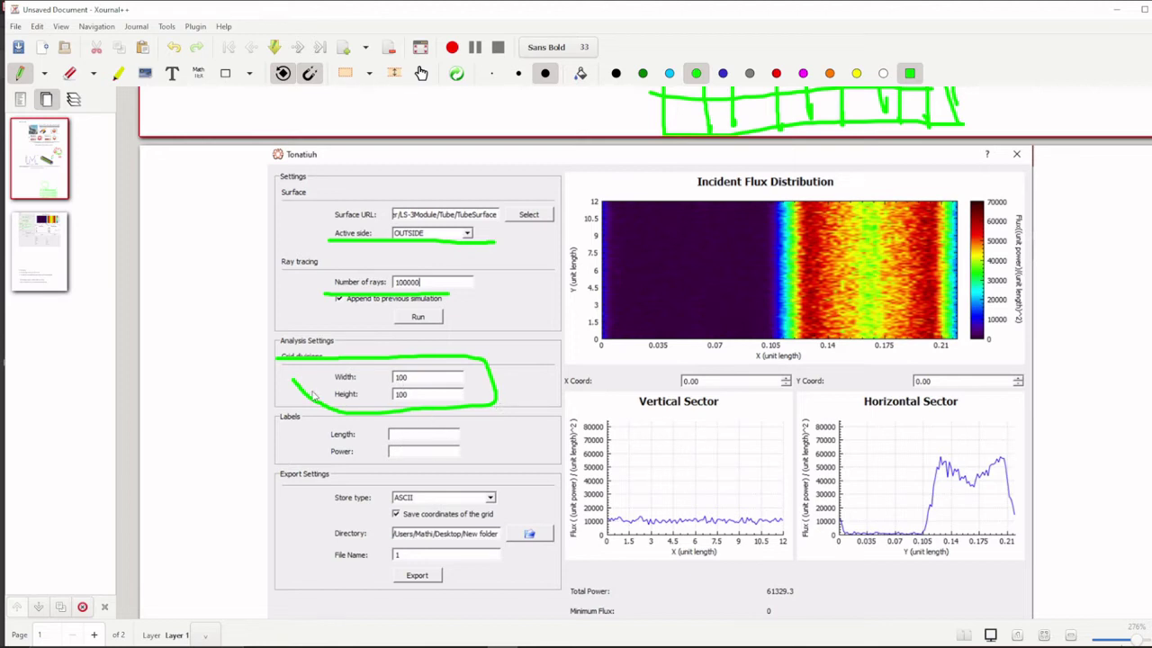
Underline the 'Tonatiuh Output:' heading and circle a marked spot on the flux map in green.
{"action": "scroll", "coordinate": [408, 385], "scroll_direction": "down", "scroll_amount": 10}
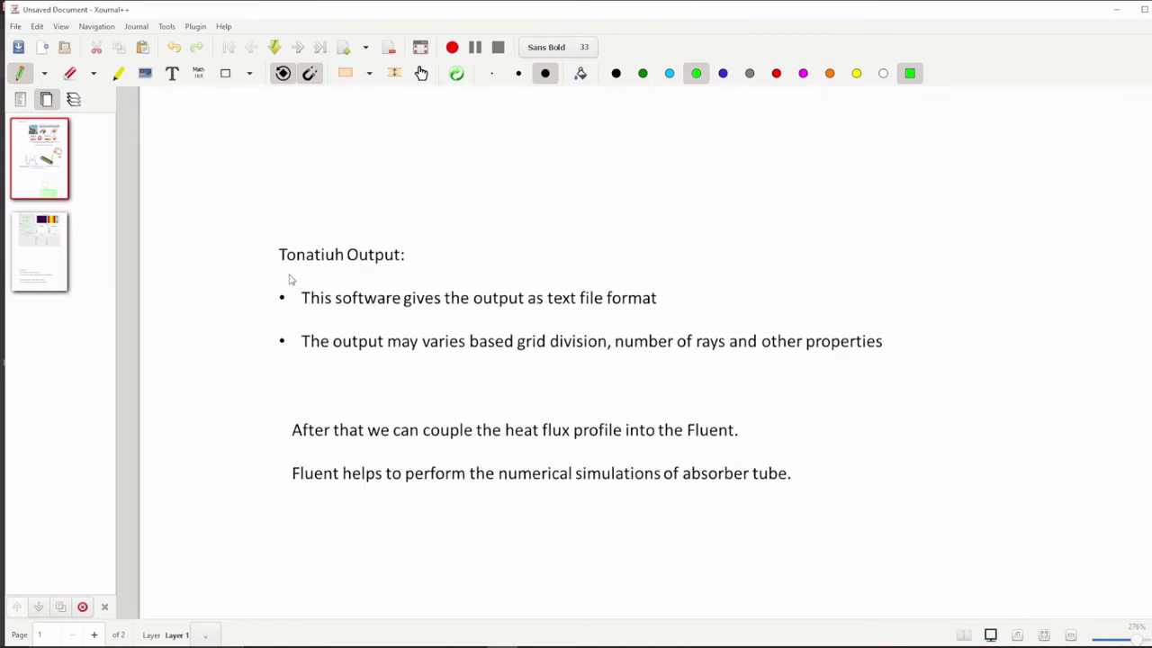
{"action": "left_click_drag", "start_coordinate": [282, 272], "coordinate": [420, 283]}
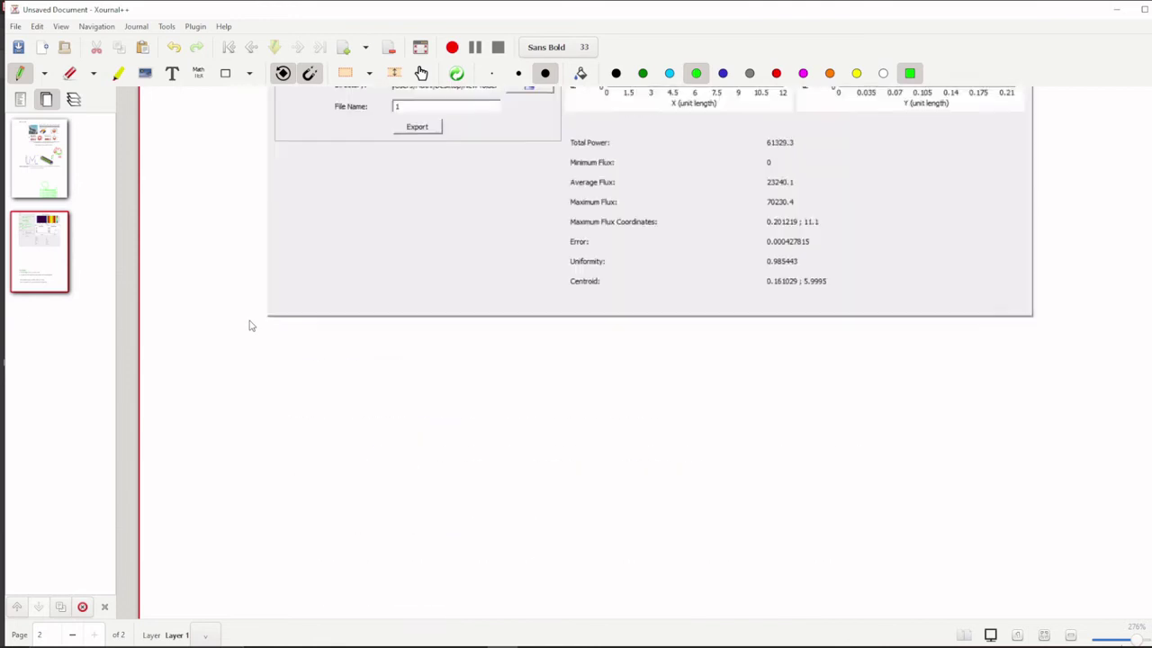
{"action": "scroll", "coordinate": [251, 325], "scroll_direction": "up", "scroll_amount": 5}
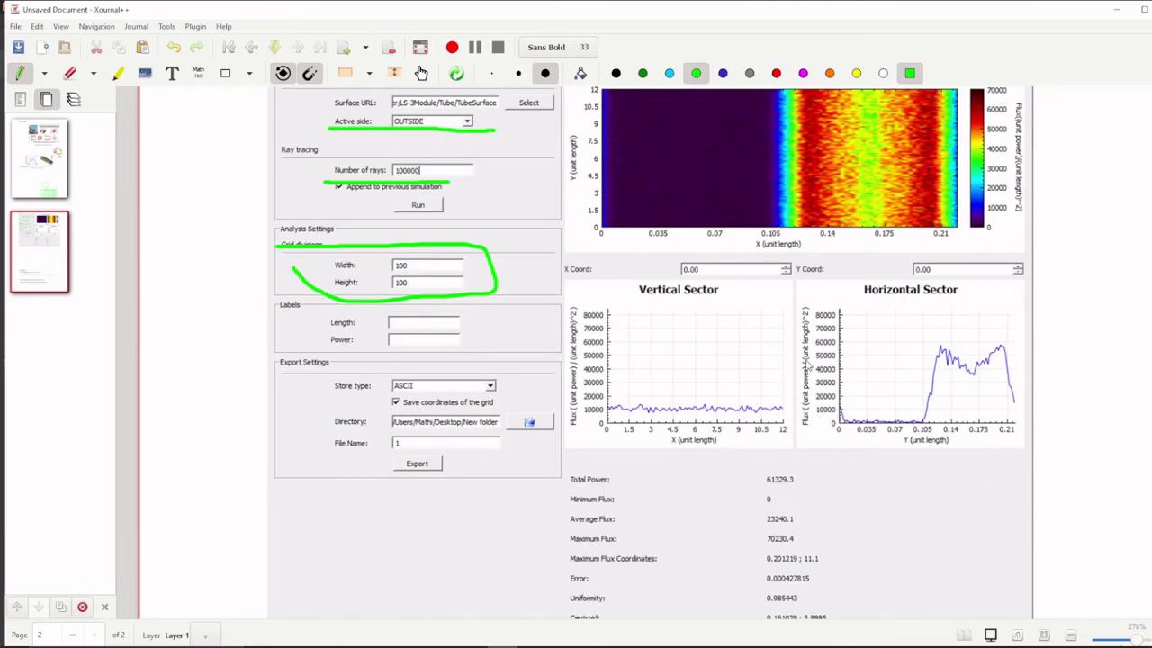
{"action": "scroll", "coordinate": [813, 362], "scroll_direction": "up", "scroll_amount": 3}
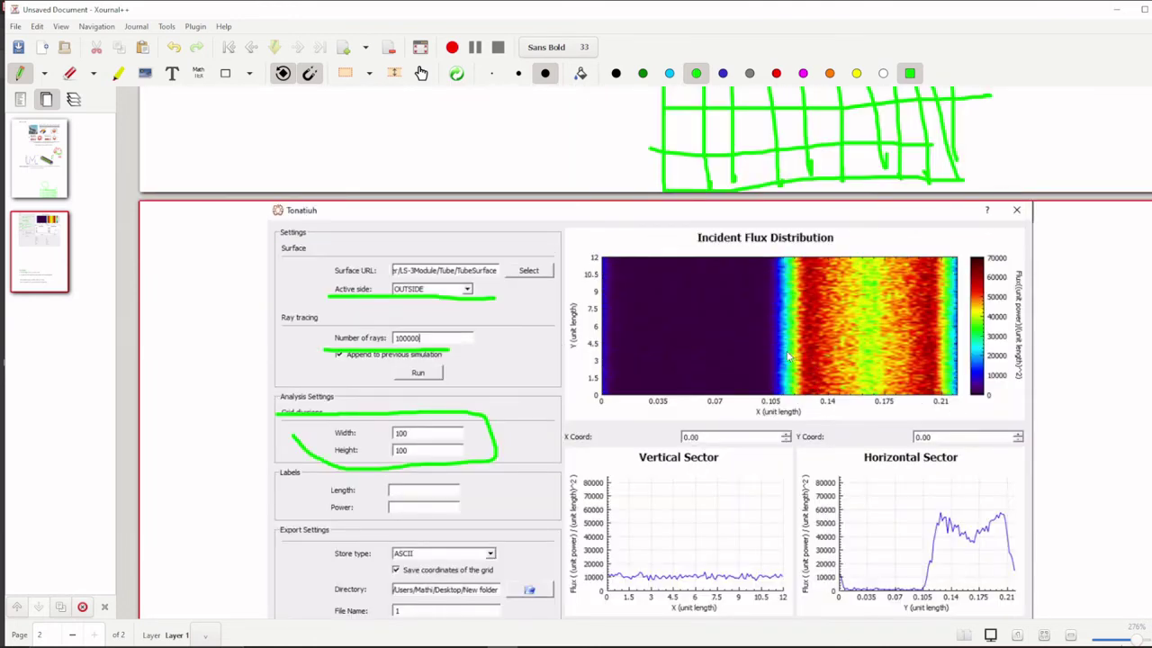
{"action": "left_click_drag", "start_coordinate": [784, 351], "coordinate": [802, 352]}
{"action": "mouse_move", "coordinate": [797, 342]}
{"action": "left_mouse_down"}
{"action": "mouse_move", "coordinate": [790, 369]}
{"action": "mouse_move", "coordinate": [802, 315]}
{"action": "left_mouse_up"}
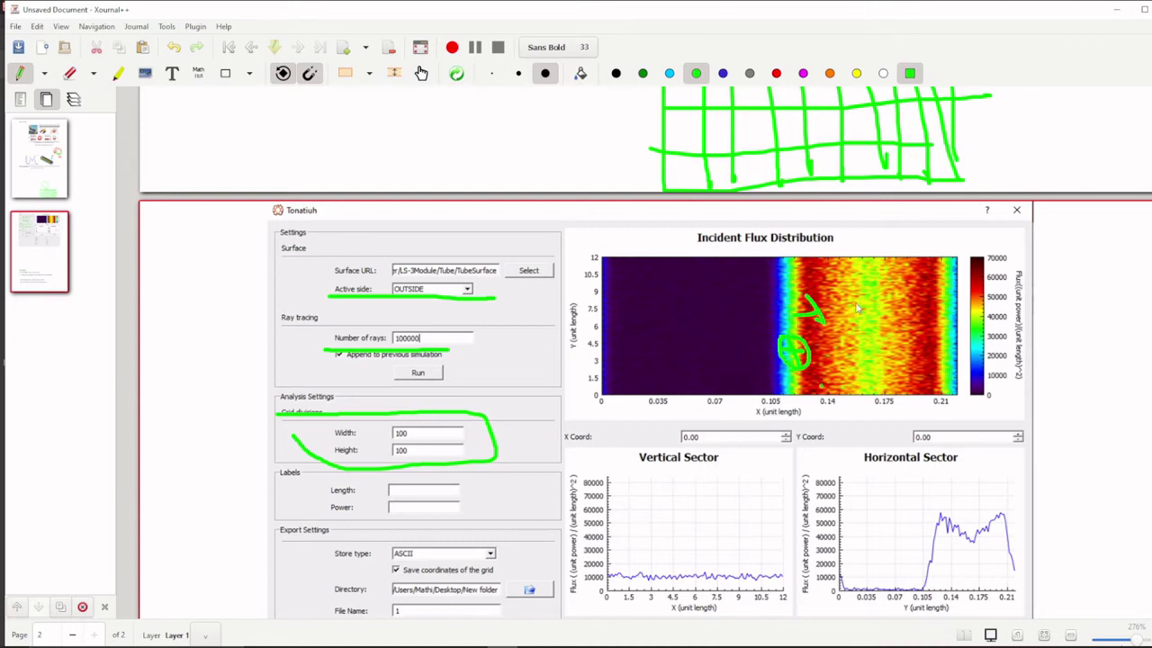
Outline the Incident Flux Distribution plot and encircle the Fluent coupling sentence in green.
{"action": "scroll", "coordinate": [882, 308], "scroll_direction": "down", "scroll_amount": 10}
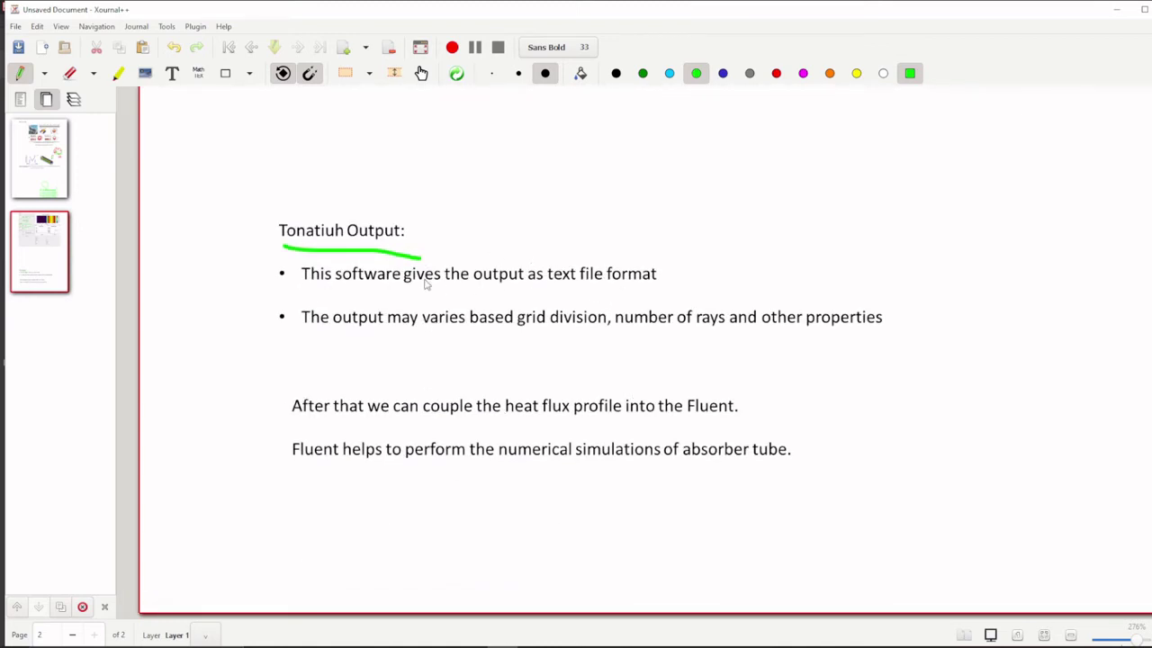
{"action": "scroll", "coordinate": [427, 284], "scroll_direction": "up", "scroll_amount": 10}
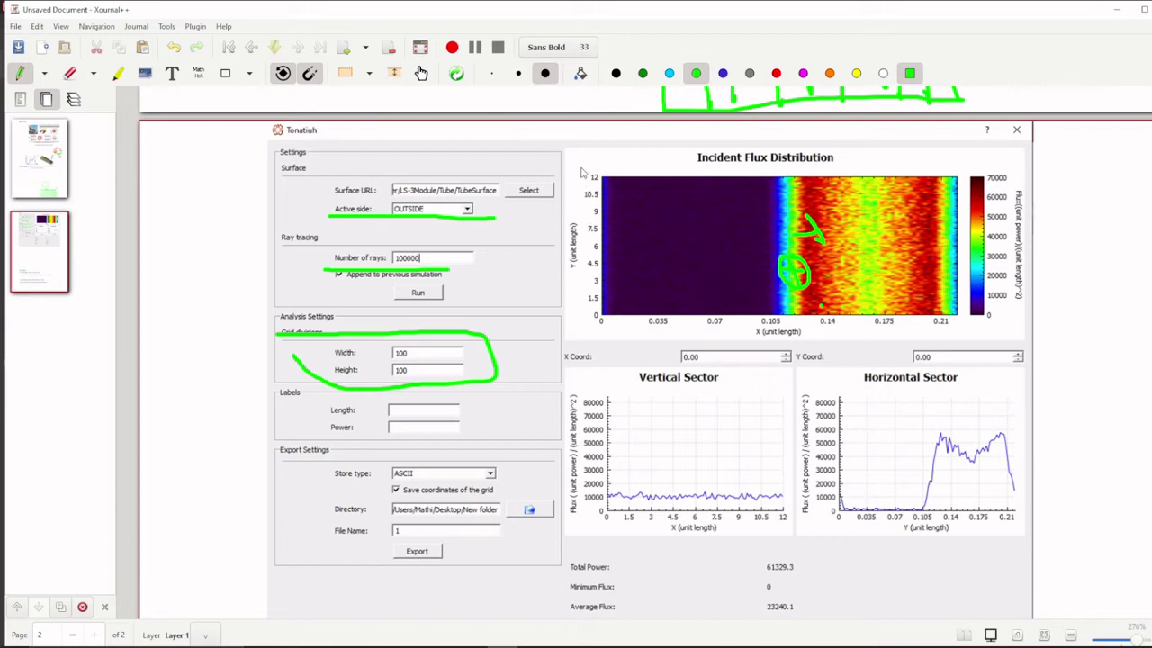
{"action": "mouse_move", "coordinate": [581, 167]}
{"action": "left_mouse_down"}
{"action": "mouse_move", "coordinate": [1040, 158]}
{"action": "mouse_move", "coordinate": [1078, 317]}
{"action": "mouse_move", "coordinate": [1034, 364]}
{"action": "mouse_move", "coordinate": [779, 379]}
{"action": "mouse_move", "coordinate": [627, 353]}
{"action": "mouse_move", "coordinate": [567, 317]}
{"action": "mouse_move", "coordinate": [592, 194]}
{"action": "mouse_move", "coordinate": [583, 158]}
{"action": "left_mouse_up"}
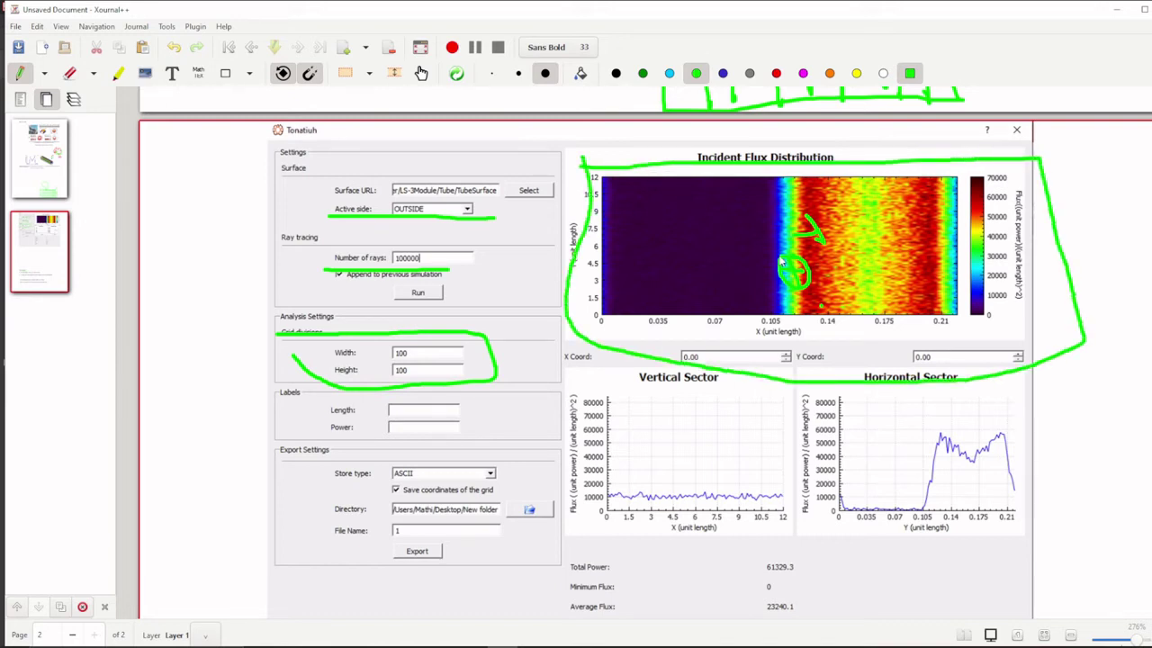
{"action": "scroll", "coordinate": [679, 285], "scroll_direction": "down", "scroll_amount": 10}
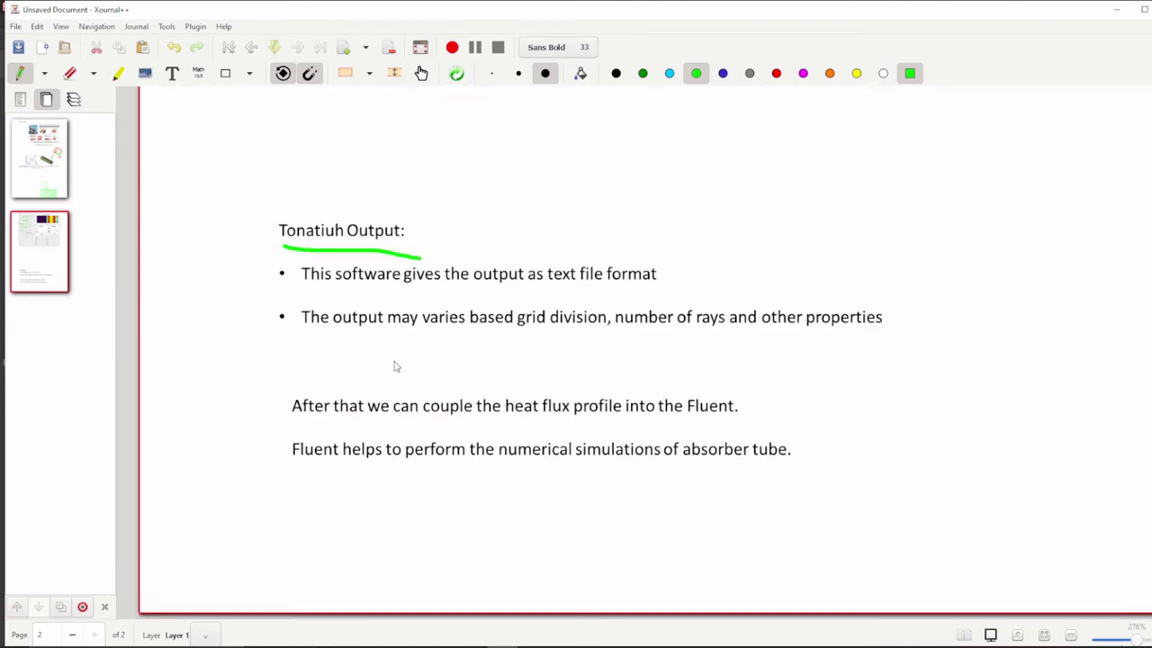
{"action": "left_click_drag", "start_coordinate": [278, 387], "coordinate": [519, 366]}
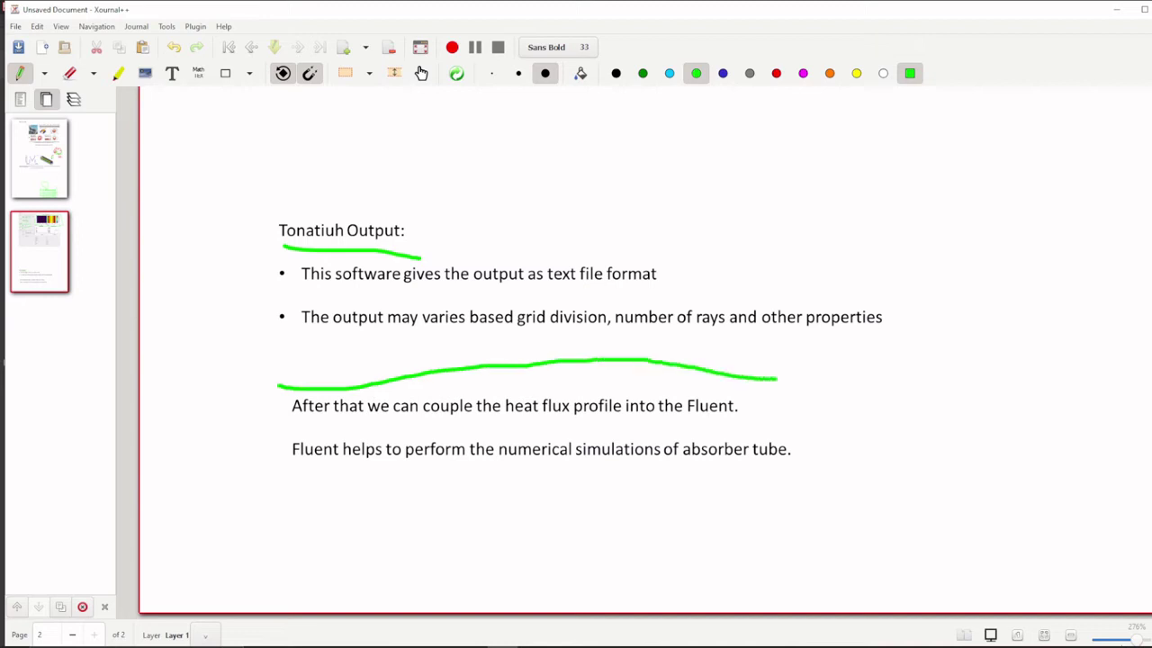
{"action": "mouse_move", "coordinate": [776, 378]}
{"action": "left_mouse_down"}
{"action": "mouse_move", "coordinate": [717, 439]}
{"action": "mouse_move", "coordinate": [507, 456]}
{"action": "mouse_move", "coordinate": [358, 456]}
{"action": "mouse_move", "coordinate": [280, 425]}
{"action": "mouse_move", "coordinate": [268, 400]}
{"action": "left_mouse_up"}
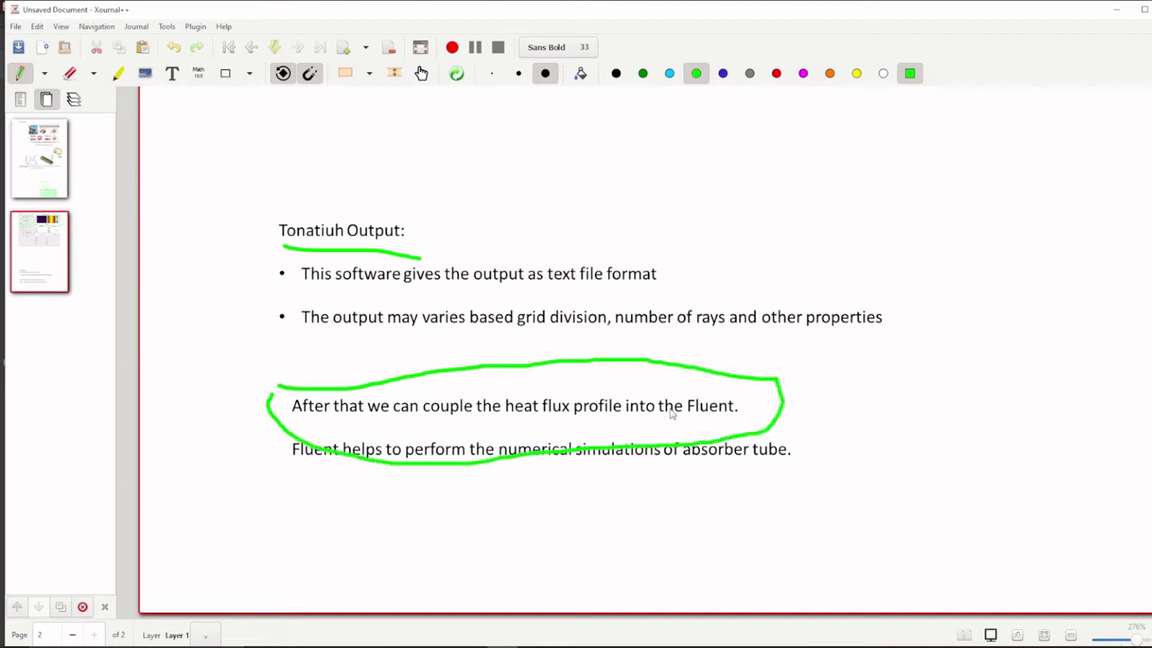
{"action": "left_click_drag", "start_coordinate": [612, 404], "coordinate": [708, 411]}
In Acrobat, return to page 1 and select 'terms of Computational Fluid Dynamics' in the abstract.
{"action": "key", "text": "alt+Tab"}
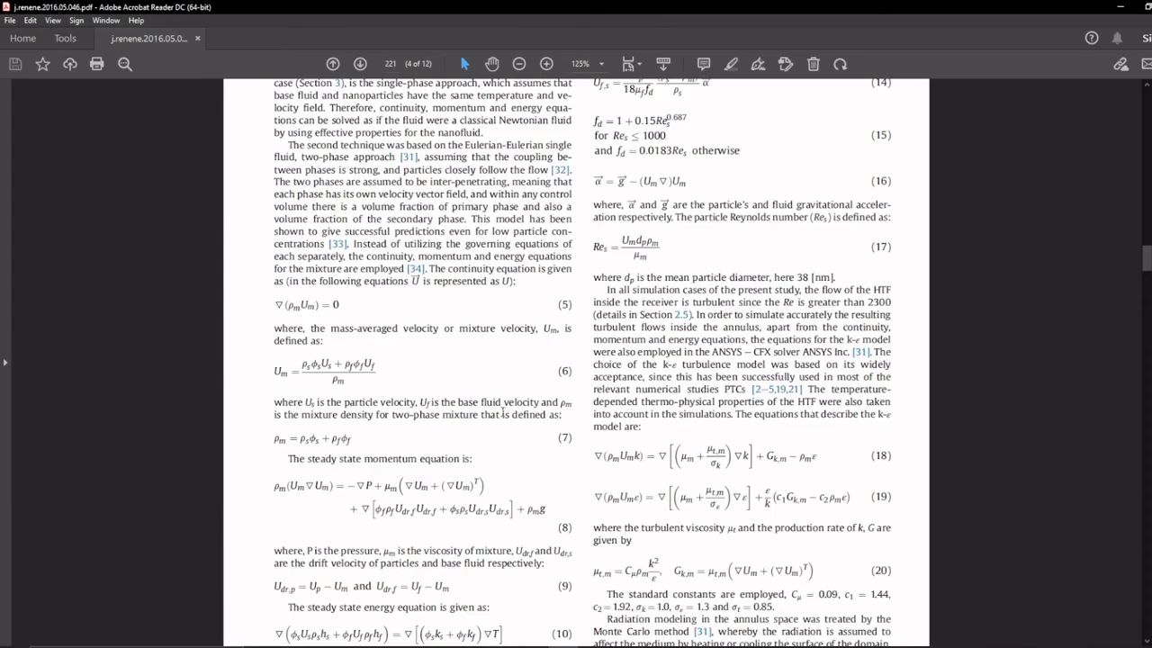
{"action": "scroll", "coordinate": [1147, 245], "scroll_direction": "up", "scroll_amount": 5}
{"action": "left_click_drag", "start_coordinate": [1147, 236], "coordinate": [1147, 101]}
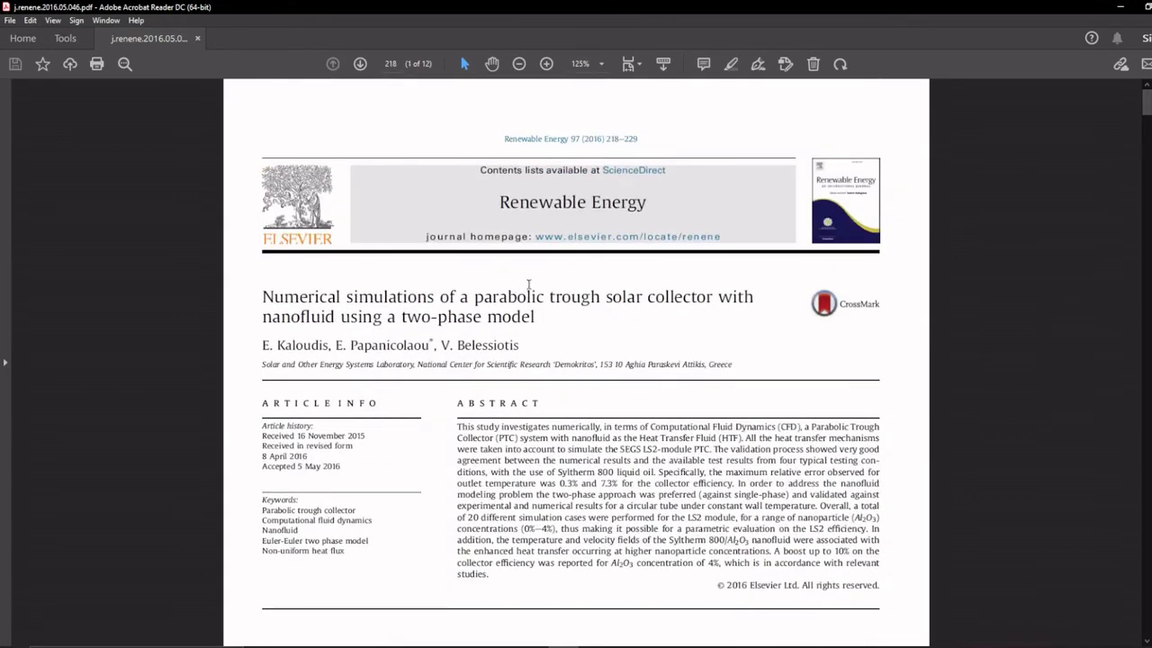
{"action": "left_click_drag", "start_coordinate": [615, 426], "coordinate": [776, 428]}
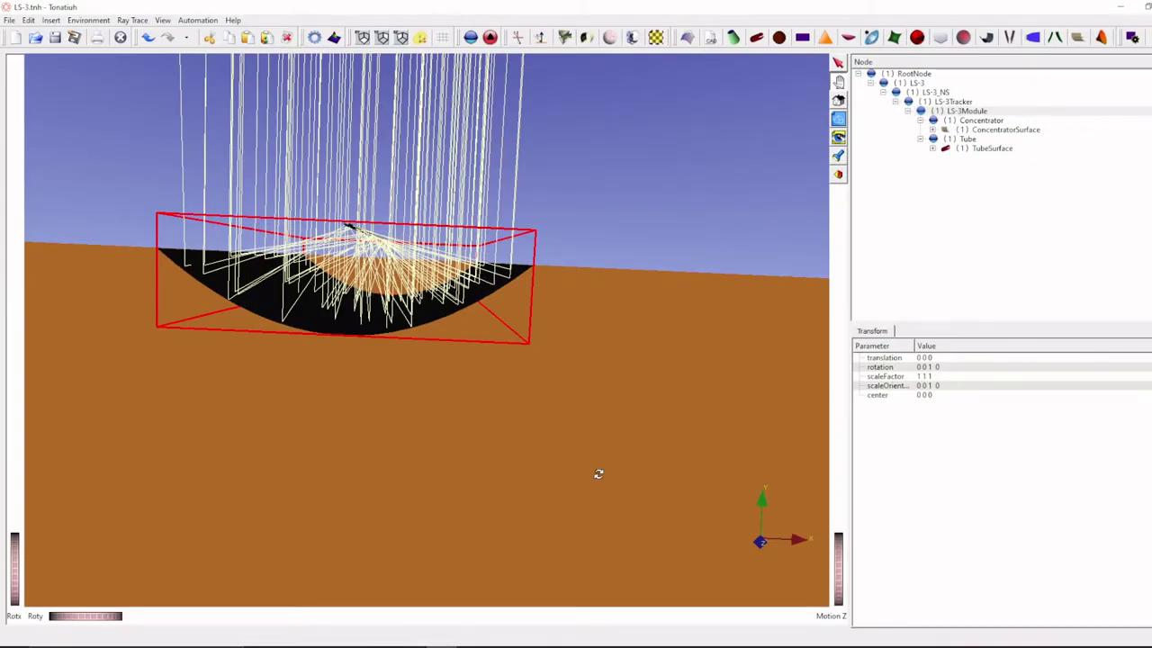
Reopen the LS-3.tnh model in Tonatiuh without saving the current changes.
{"action": "scroll", "coordinate": [585, 463], "scroll_direction": "down", "scroll_amount": 3}
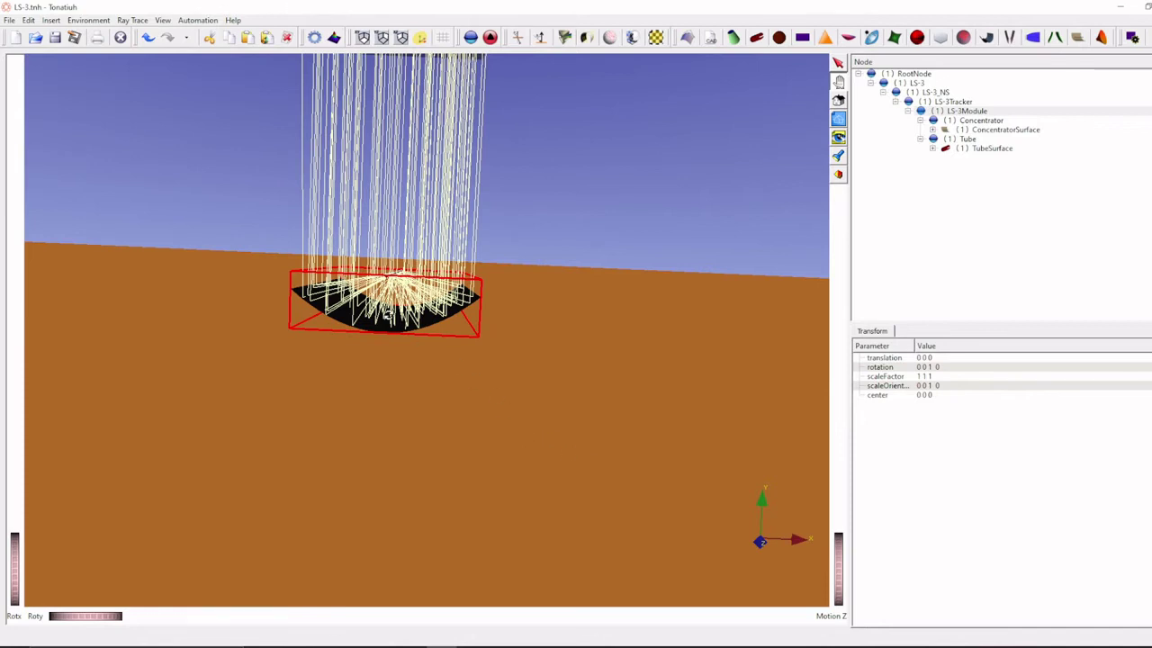
{"action": "scroll", "coordinate": [388, 312], "scroll_direction": "up", "scroll_amount": 3}
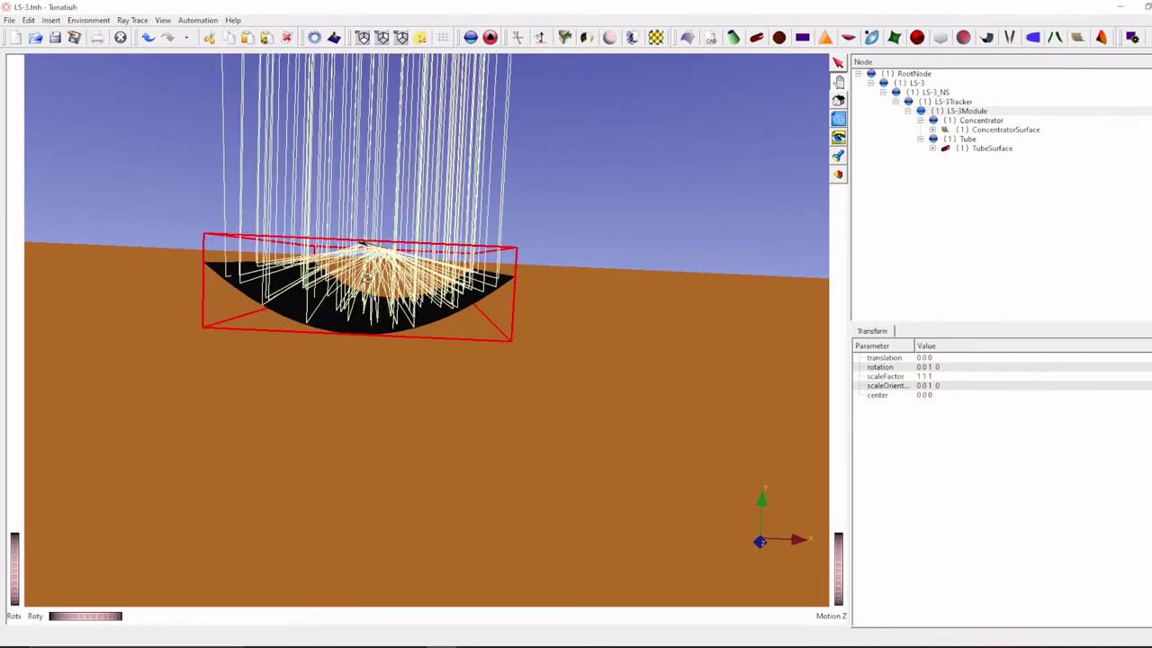
{"action": "left_click", "coordinate": [11, 19]}
{"action": "left_click", "coordinate": [26, 47]}
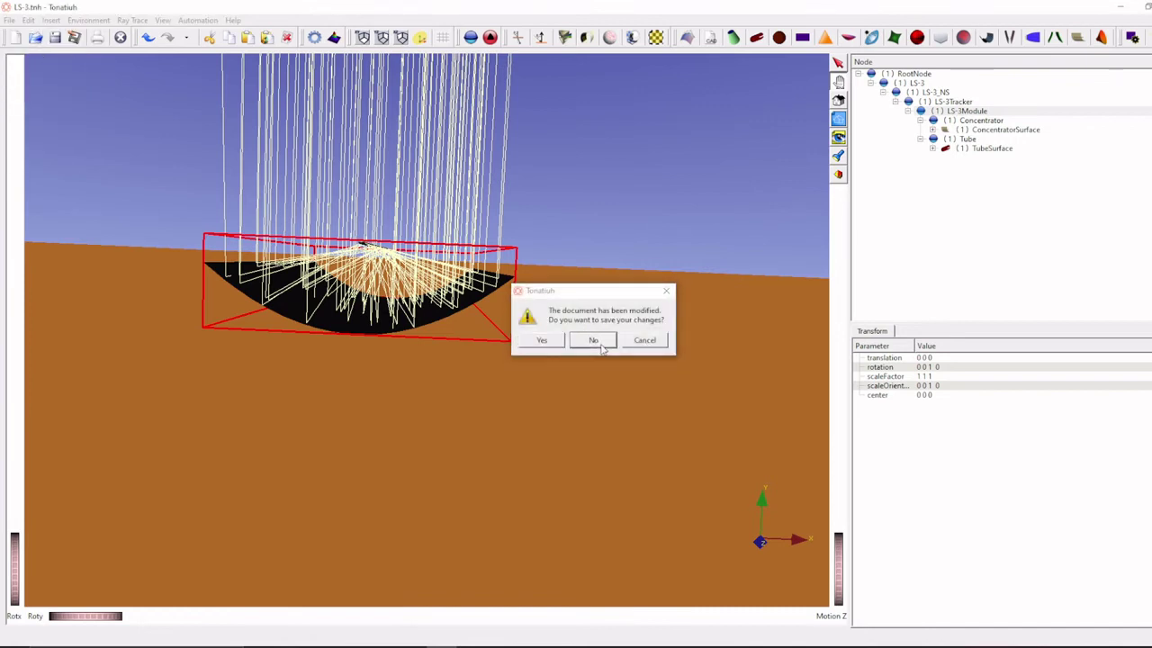
{"action": "left_click", "coordinate": [593, 340]}
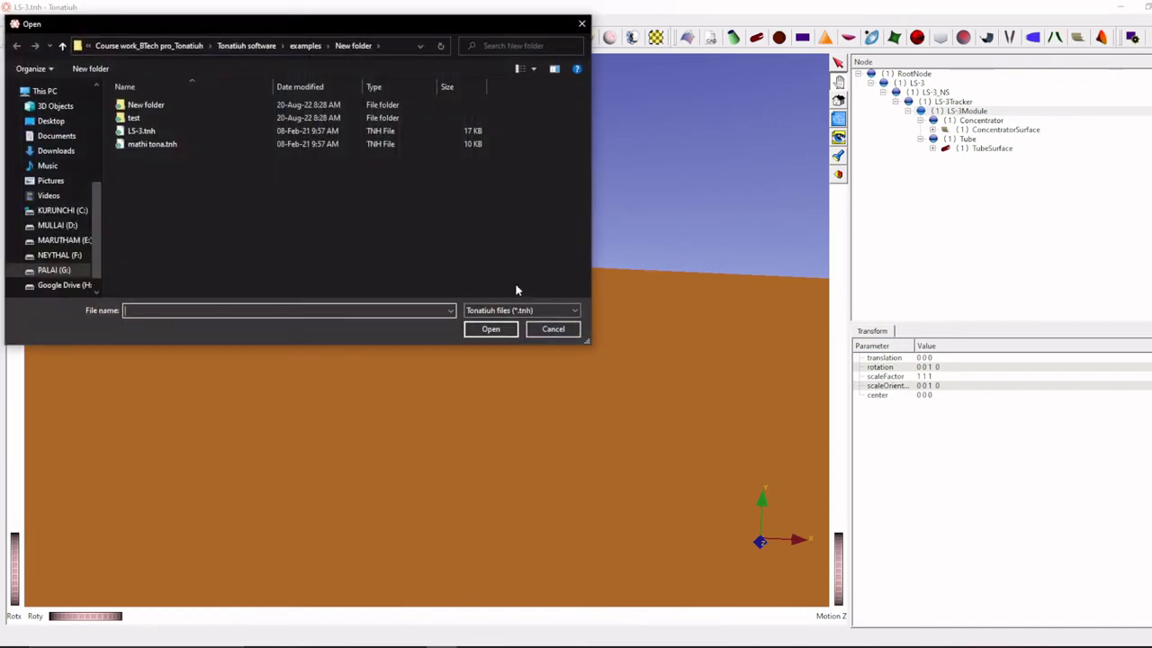
{"action": "double_click", "coordinate": [142, 133]}
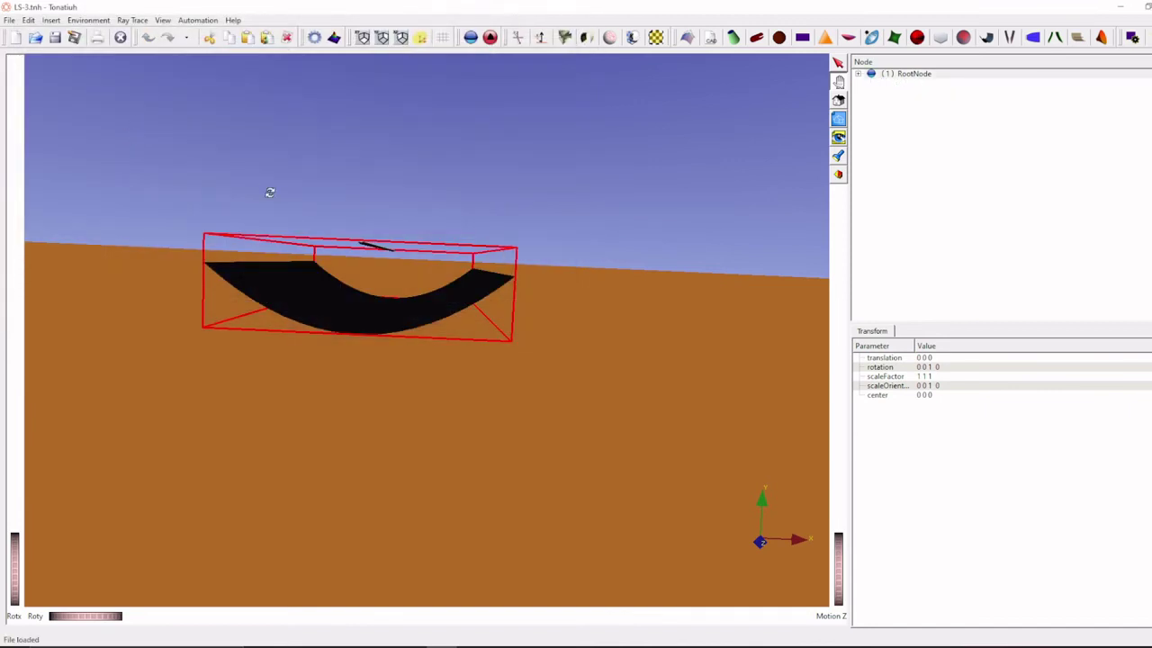
{"action": "left_click_drag", "start_coordinate": [322, 193], "coordinate": [344, 226]}
Replace the sun position azimuth of 89.5 with 9 in Define SunLight and apply it.
{"action": "left_click", "coordinate": [132, 20]}
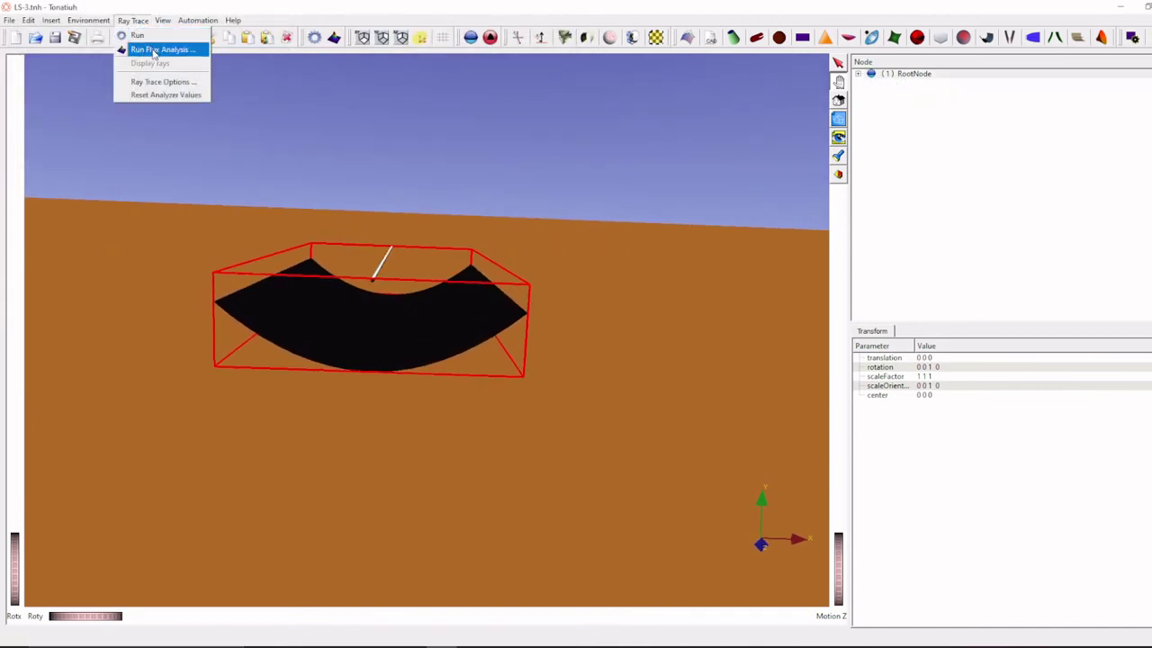
{"action": "mouse_move", "coordinate": [88, 20]}
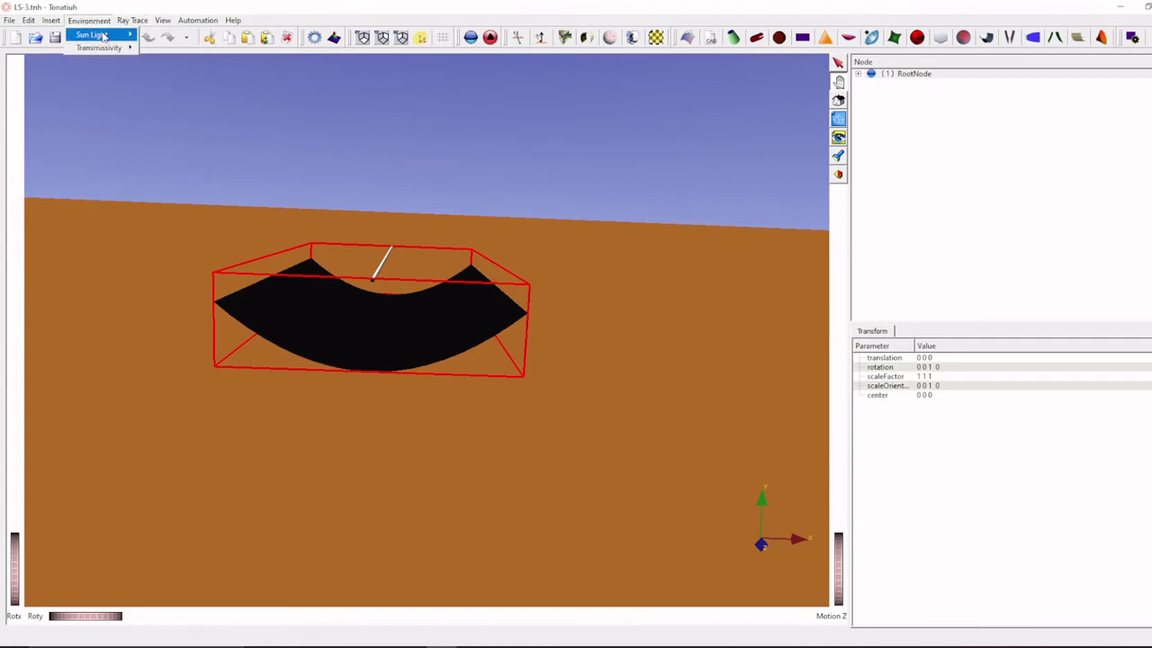
{"action": "left_click", "coordinate": [170, 37]}
{"action": "left_click", "coordinate": [476, 192]}
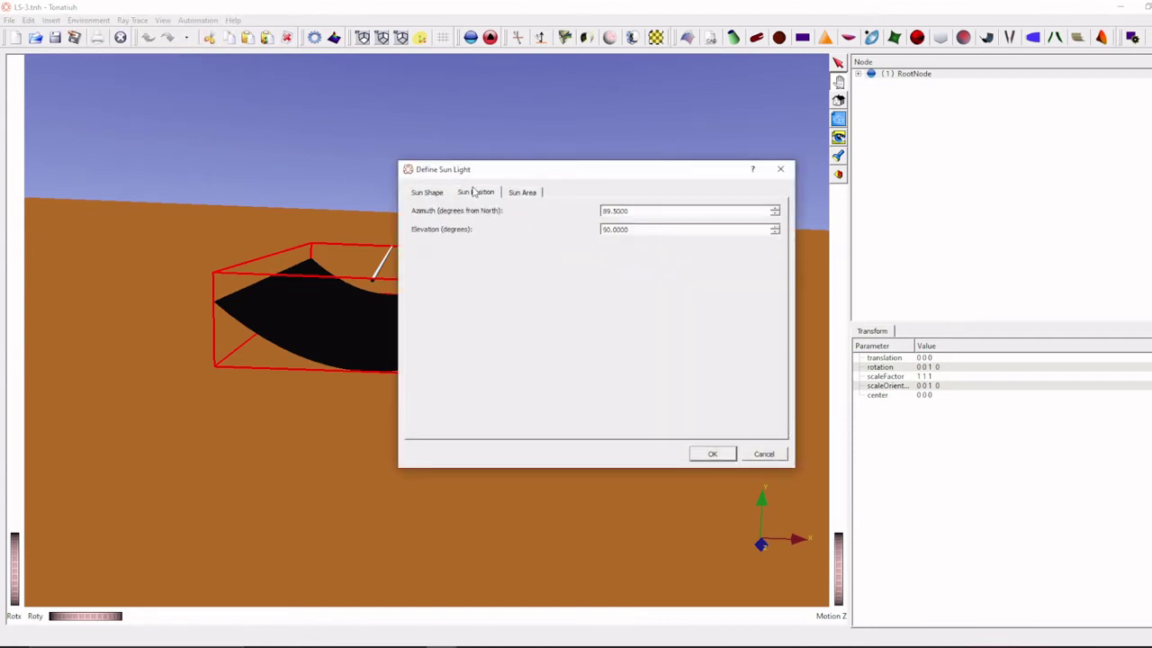
{"action": "left_click_drag", "start_coordinate": [638, 210], "coordinate": [531, 198]}
{"action": "type", "text": "90"}
{"action": "left_click", "coordinate": [716, 454]}
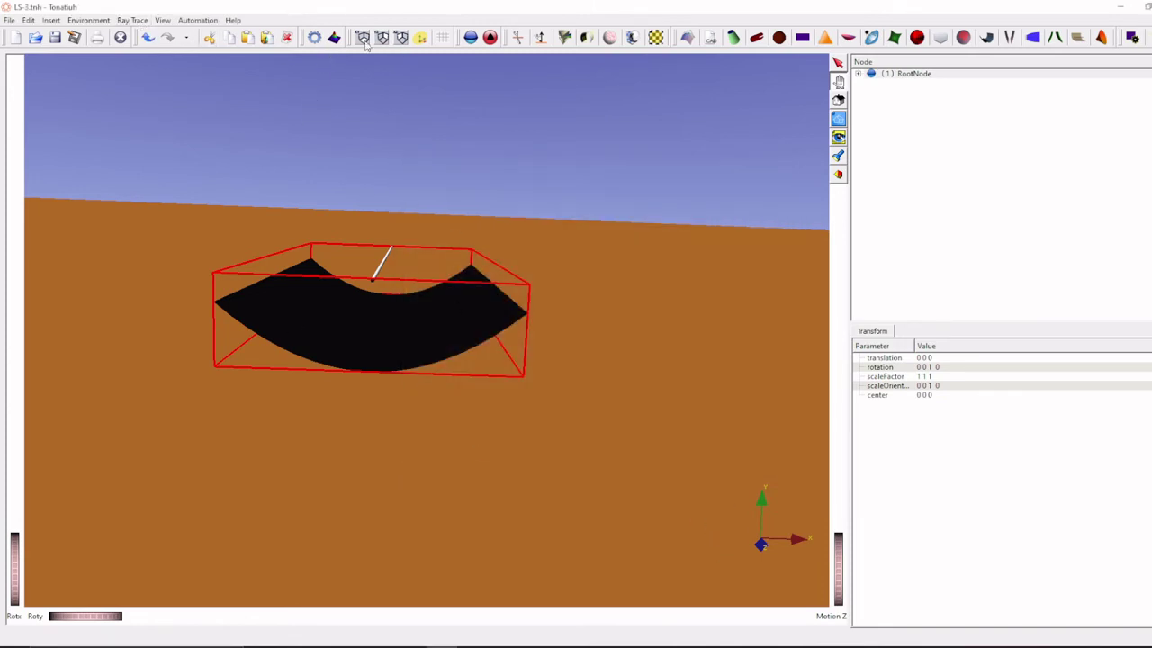
Try Binary_file as the photon map store type, cancel the export settings, then reopen Ray Trace.
{"action": "left_click", "coordinate": [135, 21]}
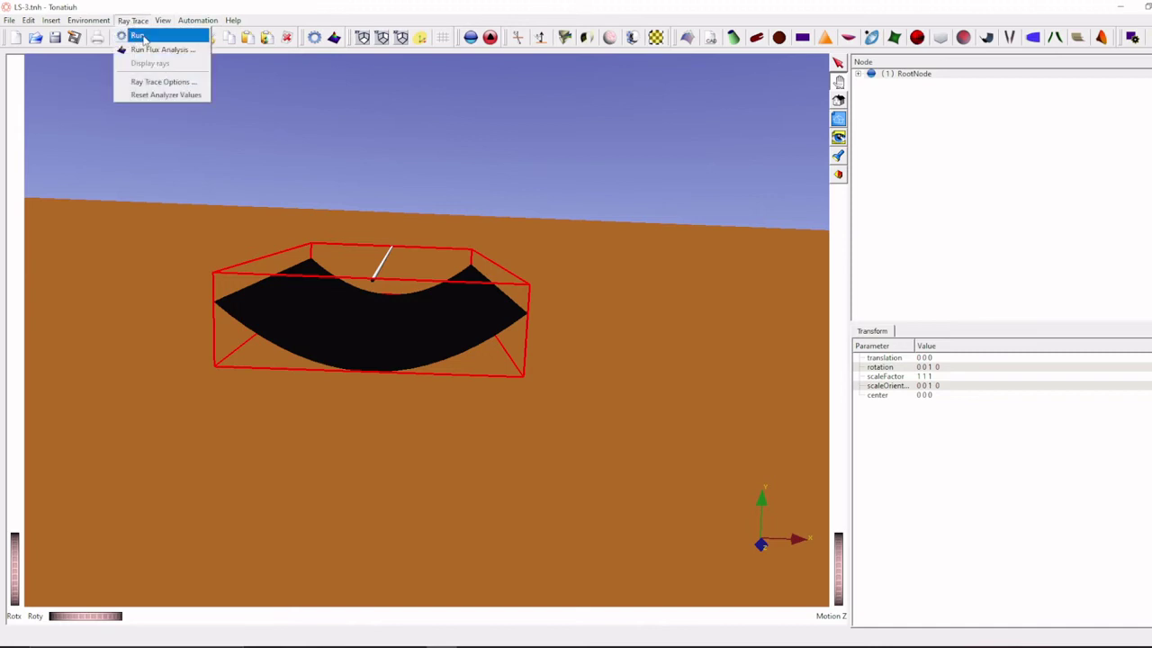
{"action": "left_click", "coordinate": [139, 36]}
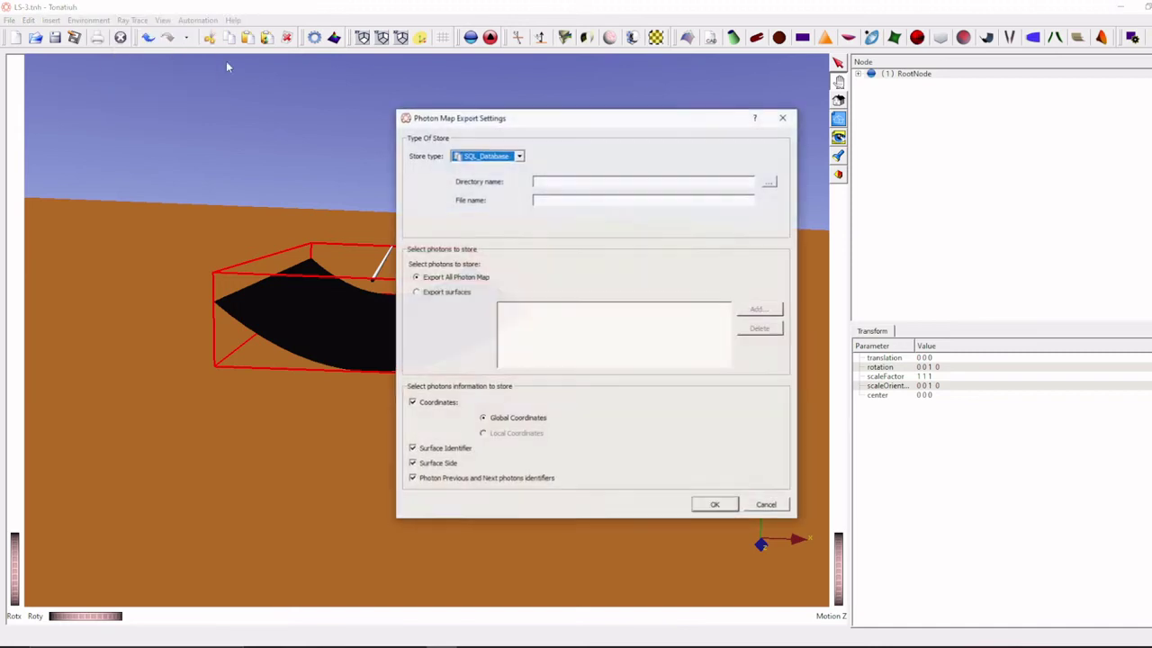
{"action": "left_click", "coordinate": [521, 155]}
{"action": "left_click", "coordinate": [487, 169]}
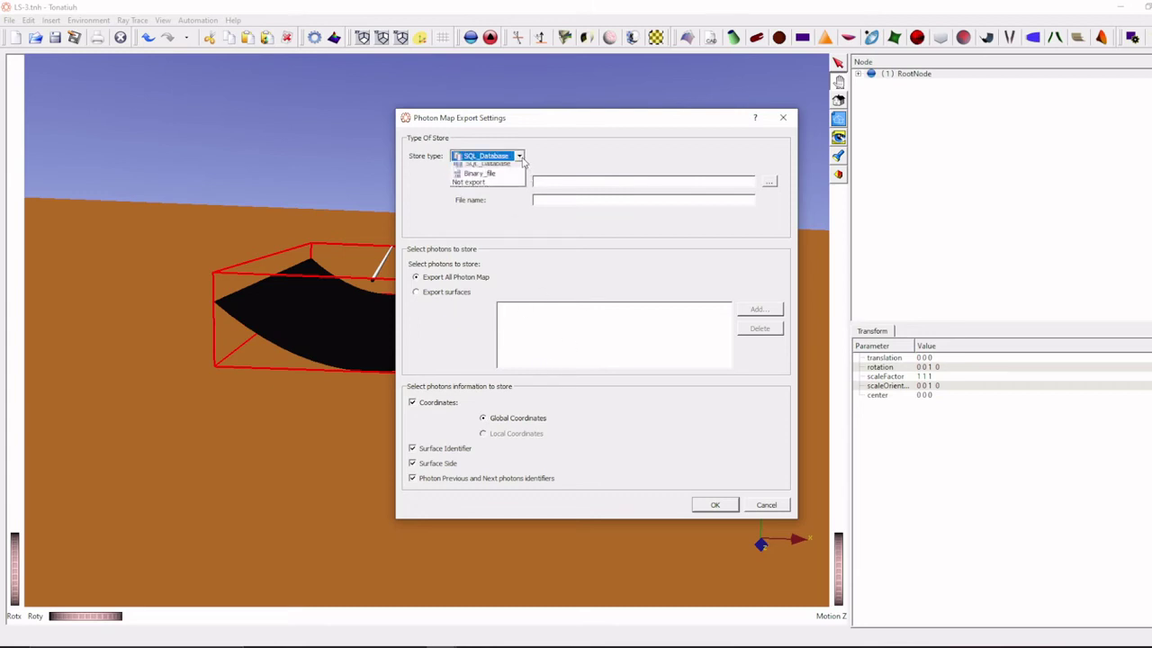
{"action": "left_click", "coordinate": [520, 156]}
{"action": "left_click", "coordinate": [501, 184]}
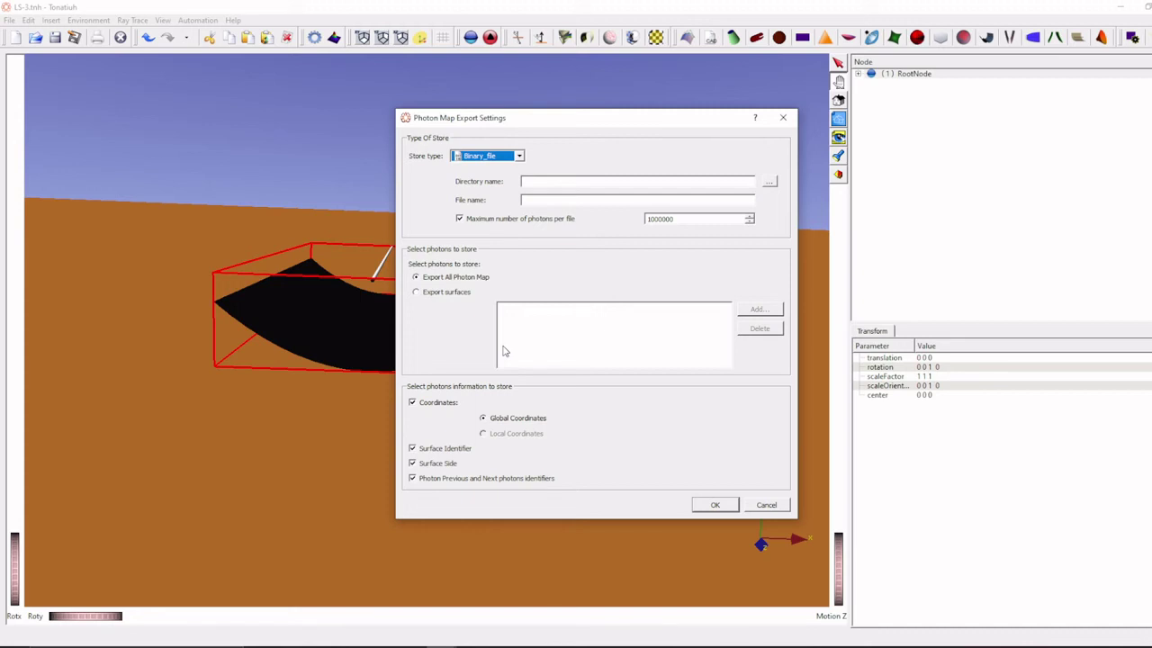
{"action": "left_click", "coordinate": [769, 509]}
{"action": "left_click", "coordinate": [132, 20]}
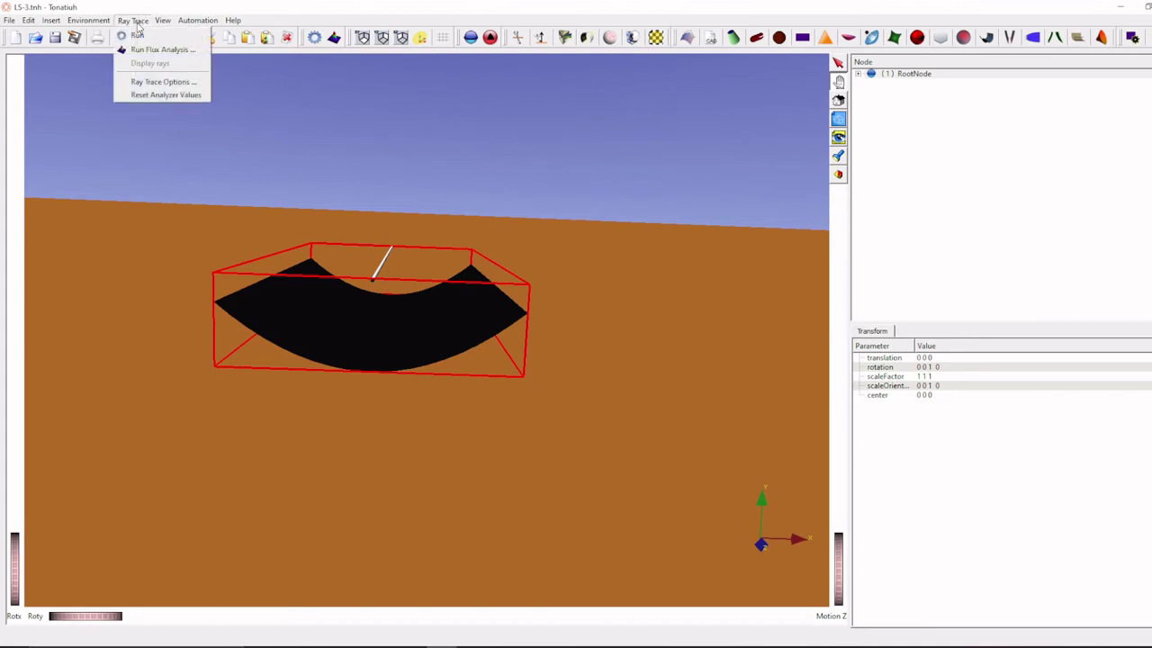
Start a flux analysis on TubeSurface under LS-3Module > Tube in the surface tree.
{"action": "left_click", "coordinate": [189, 56]}
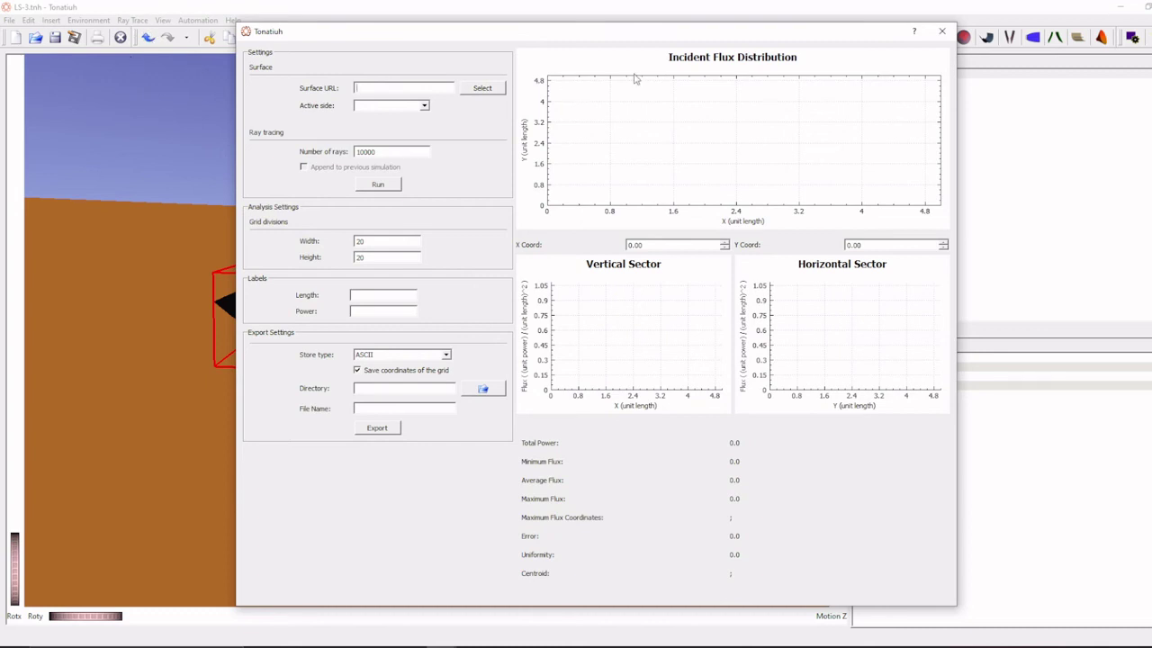
{"action": "left_click", "coordinate": [481, 90]}
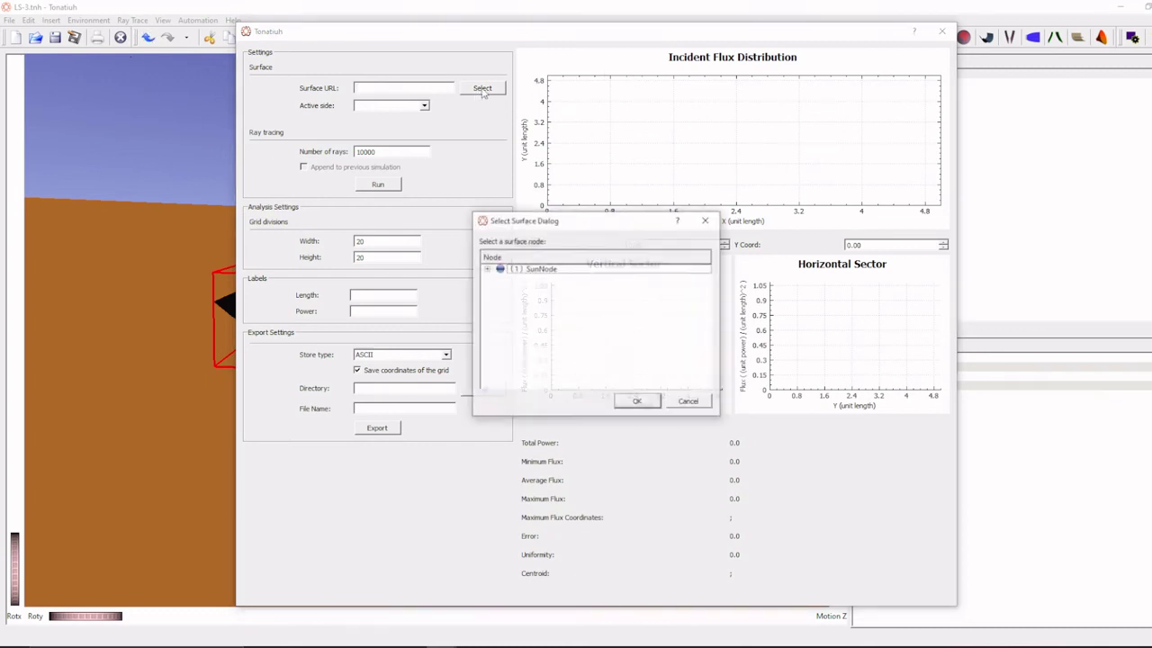
{"action": "left_click", "coordinate": [486, 268]}
{"action": "left_click", "coordinate": [498, 278]}
{"action": "left_click", "coordinate": [511, 287]}
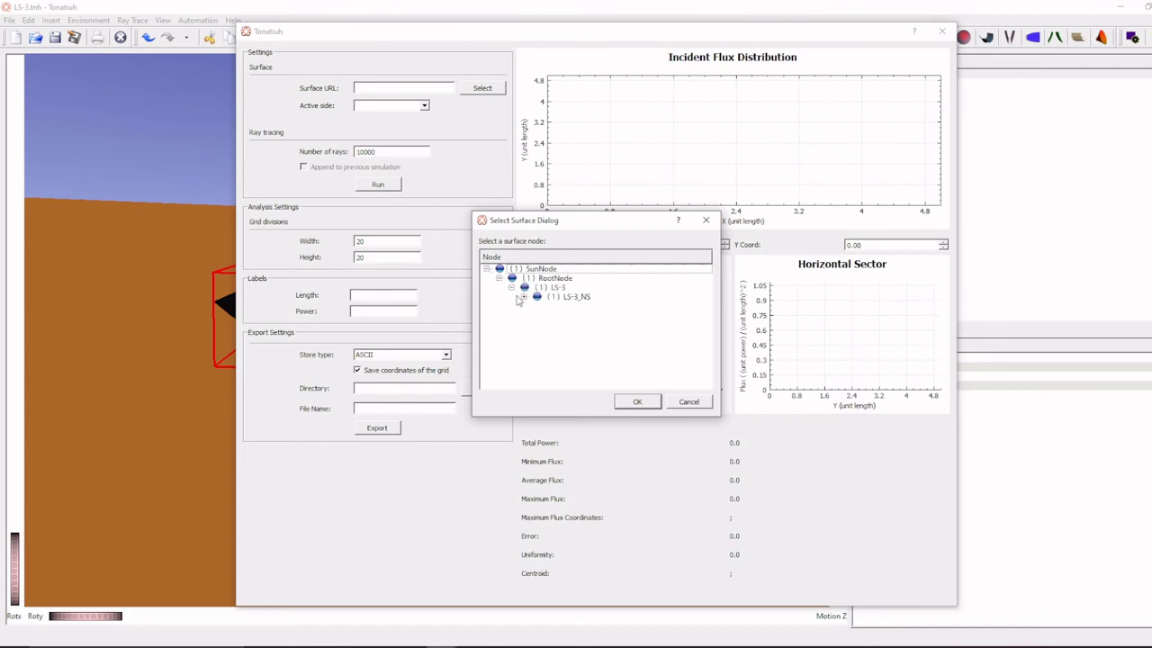
{"action": "left_click", "coordinate": [524, 296]}
{"action": "left_click", "coordinate": [536, 306]}
{"action": "left_click", "coordinate": [543, 316]}
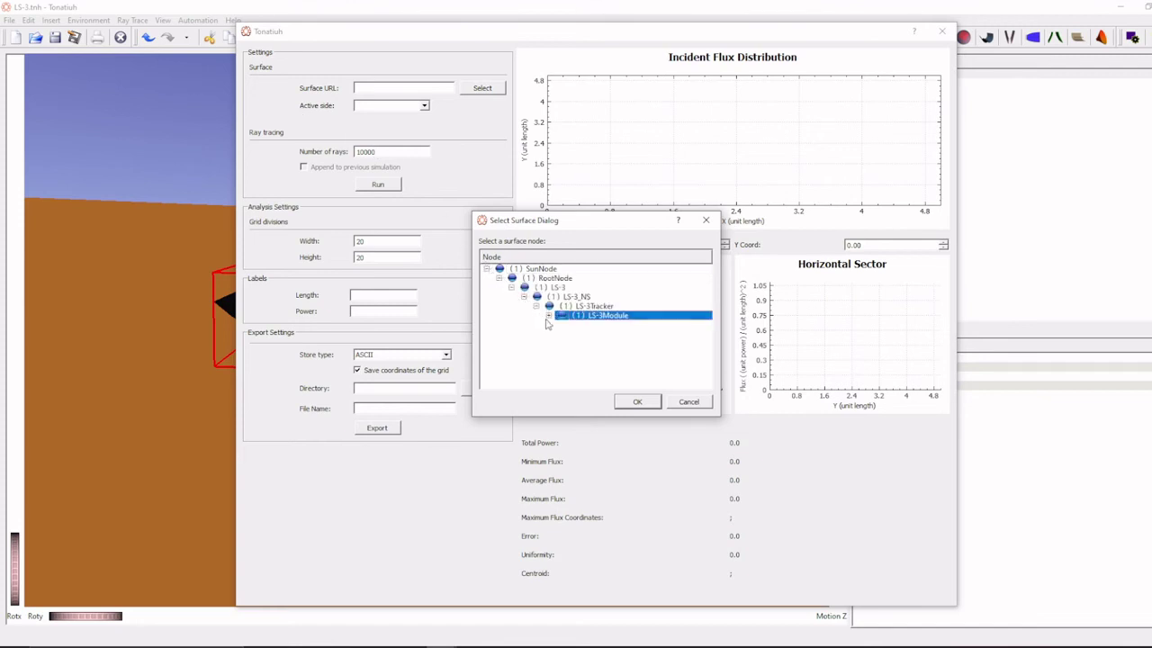
{"action": "left_click", "coordinate": [549, 316]}
{"action": "left_click", "coordinate": [561, 334]}
{"action": "left_click", "coordinate": [621, 345]}
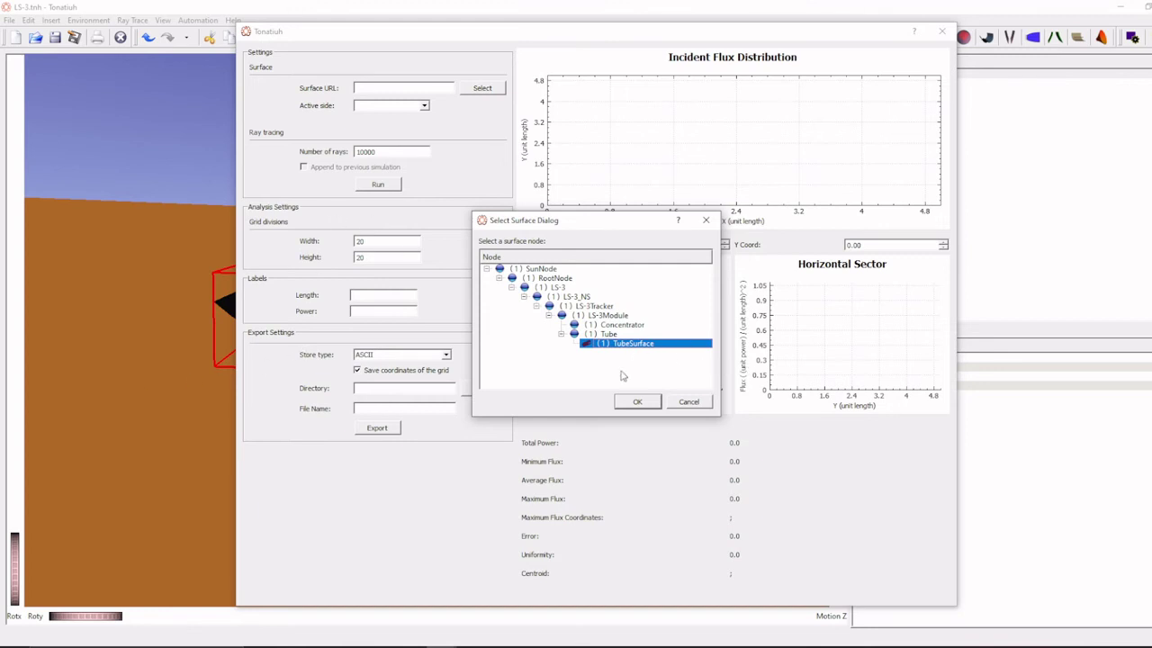
{"action": "left_click", "coordinate": [641, 402]}
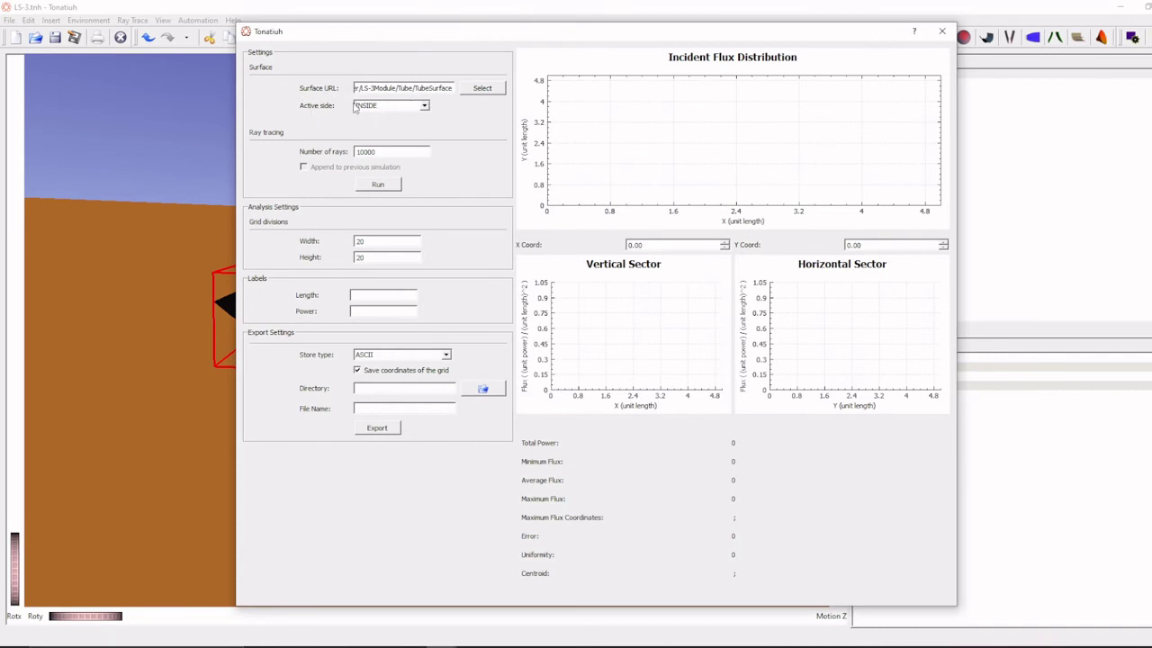
Set the active side to OUTSIDE and select the number of rays field.
{"action": "left_click", "coordinate": [424, 107]}
{"action": "left_click", "coordinate": [382, 124]}
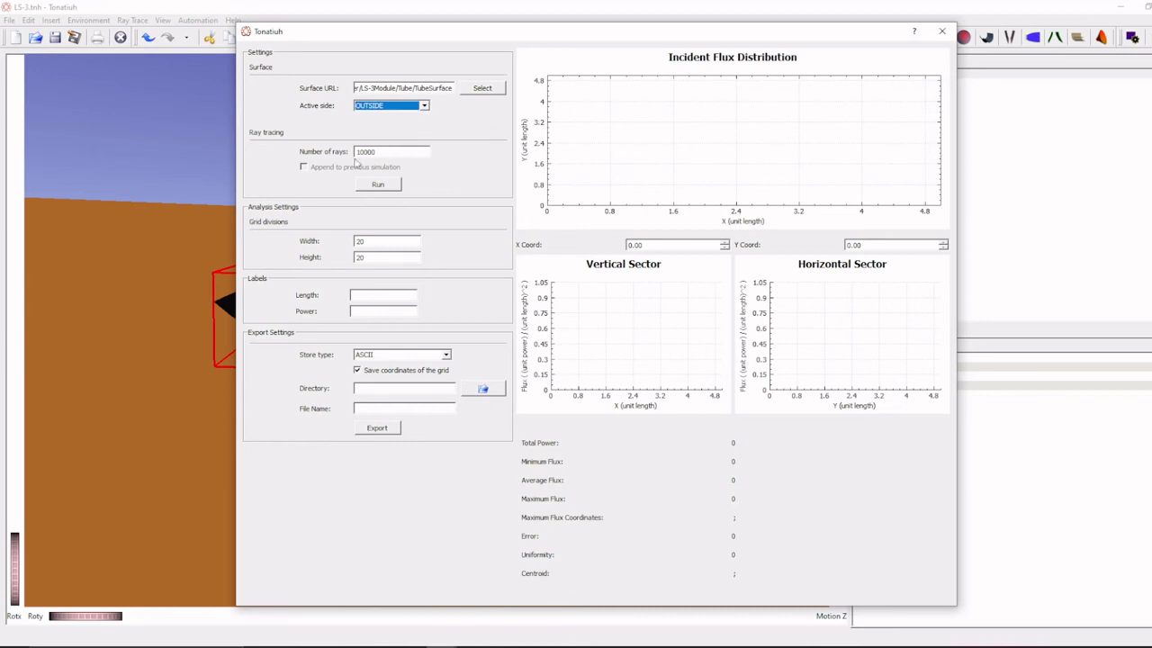
{"action": "left_click", "coordinate": [386, 152]}
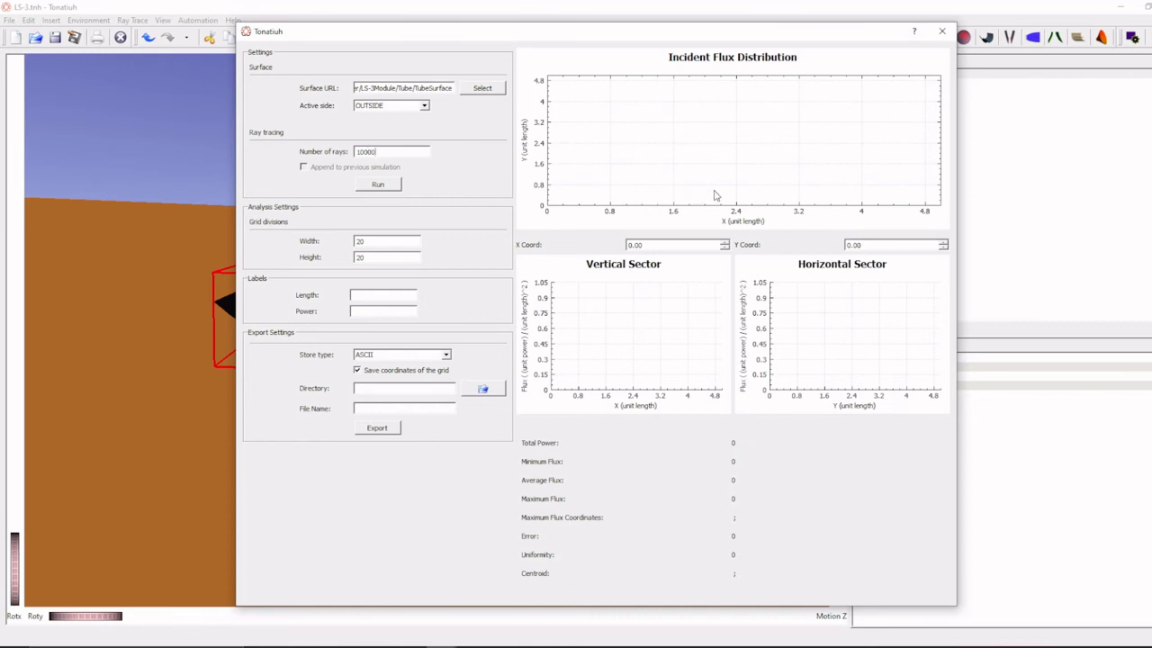
Run the tube flux analysis, then rerun it with 100000 rays.
{"action": "left_click", "coordinate": [378, 184]}
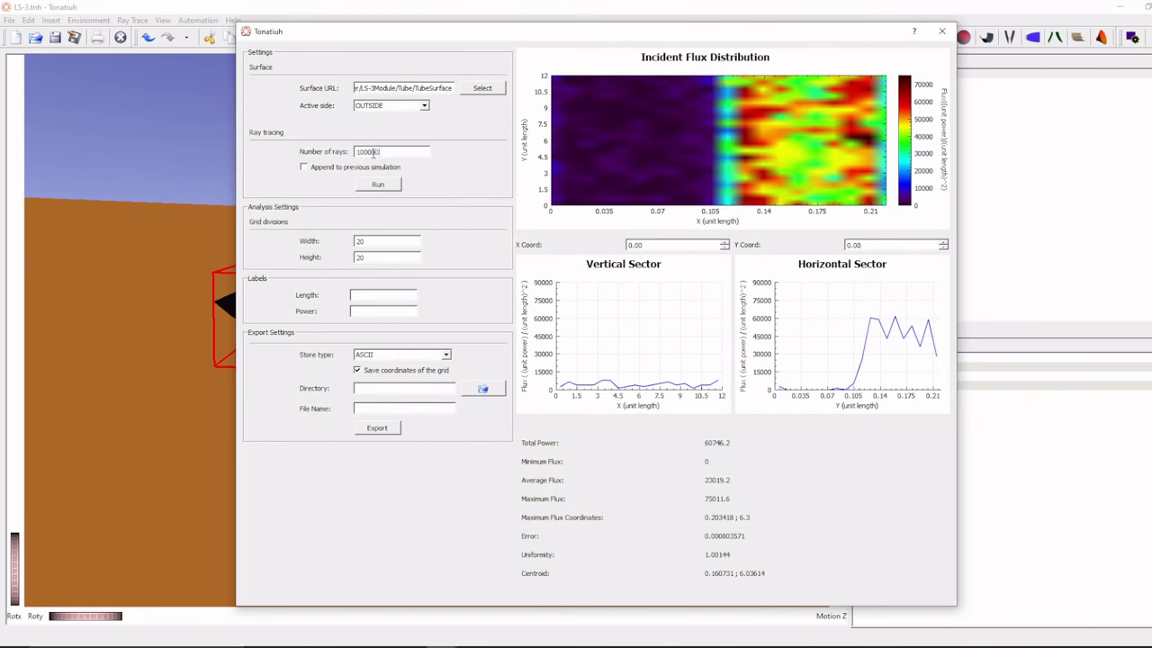
{"action": "left_click", "coordinate": [379, 185]}
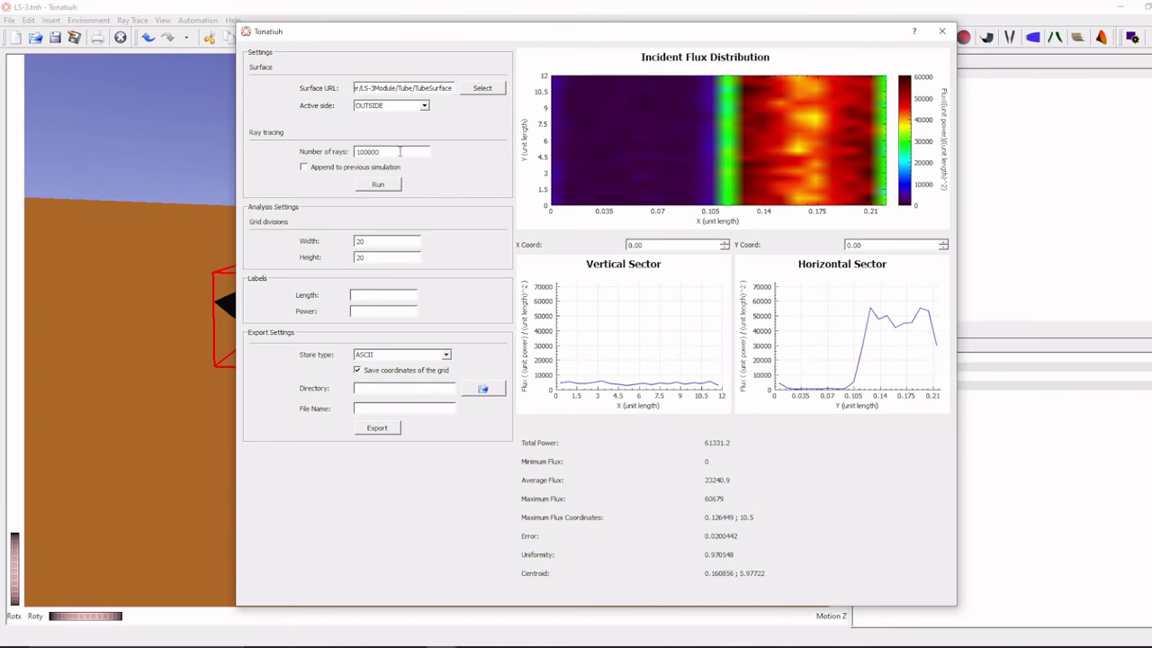
{"action": "left_click_drag", "start_coordinate": [399, 151], "coordinate": [362, 150]}
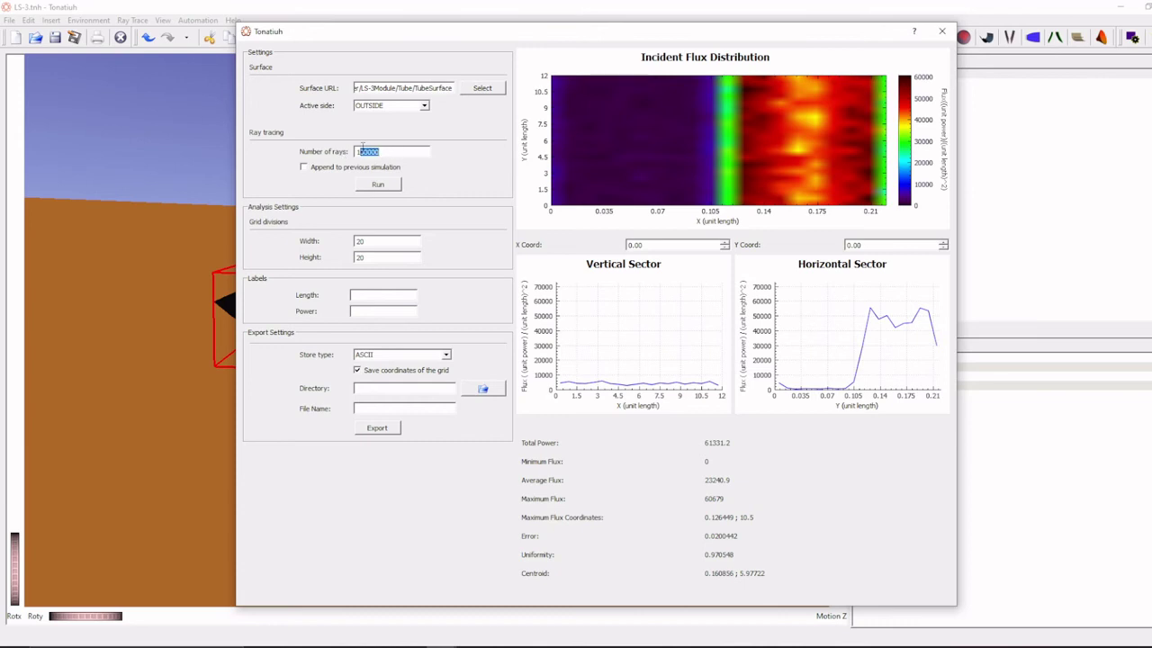
Rerun the flux analysis with 200 width divisions, then on a 200 by 200 grid.
{"action": "left_click", "coordinate": [365, 151]}
{"action": "left_click", "coordinate": [402, 146]}
{"action": "left_click", "coordinate": [378, 185]}
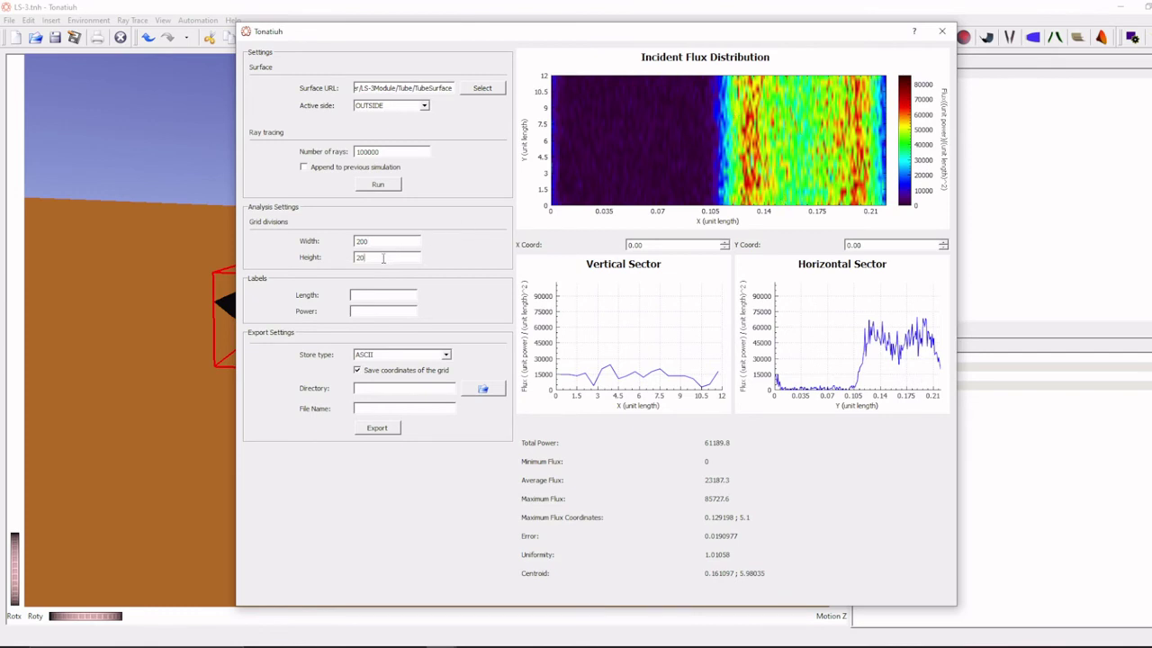
{"action": "left_click", "coordinate": [385, 187]}
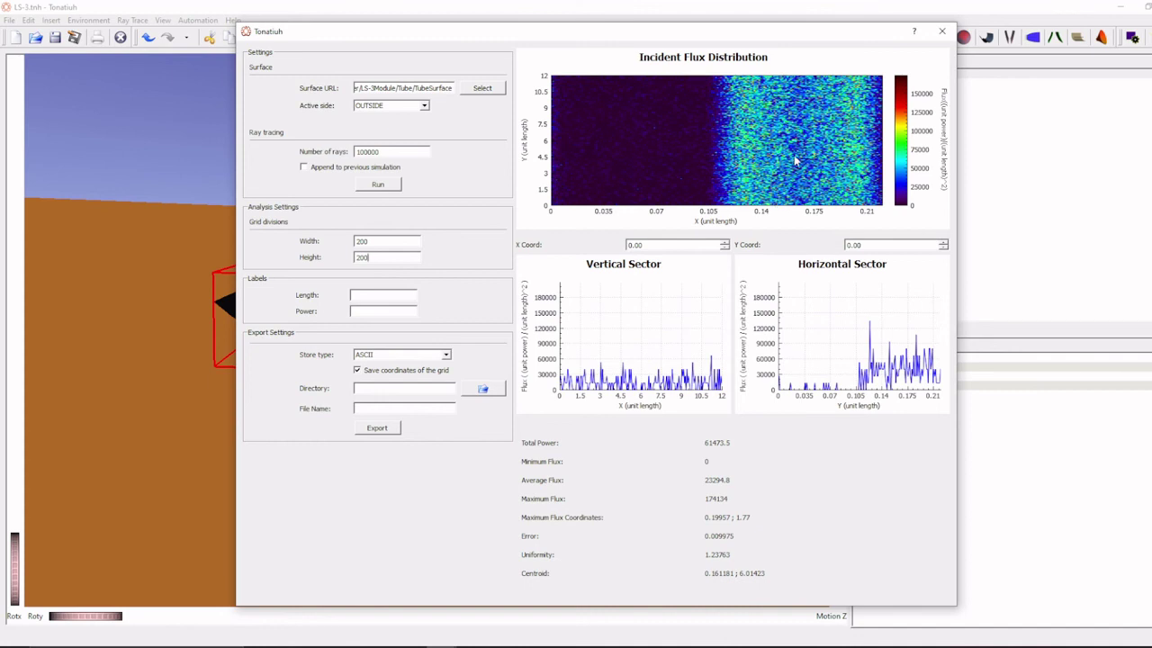
Recompute with a grid width of 100, then run on a 50 by 50 grid.
{"action": "double_click", "coordinate": [371, 260]}
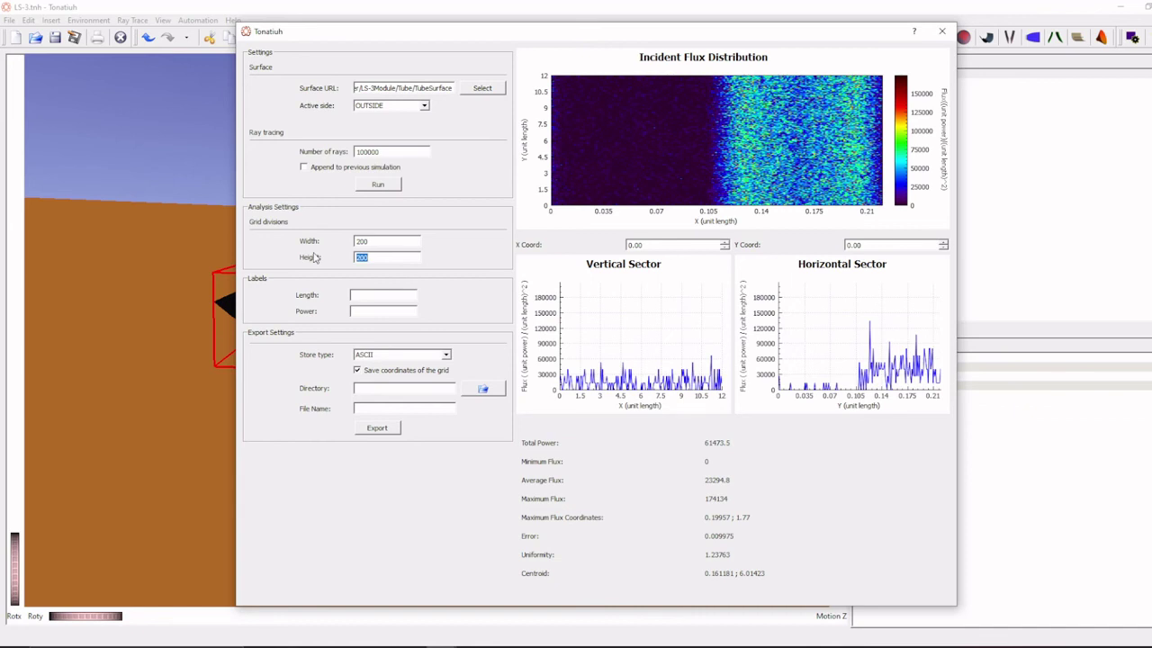
{"action": "double_click", "coordinate": [389, 240]}
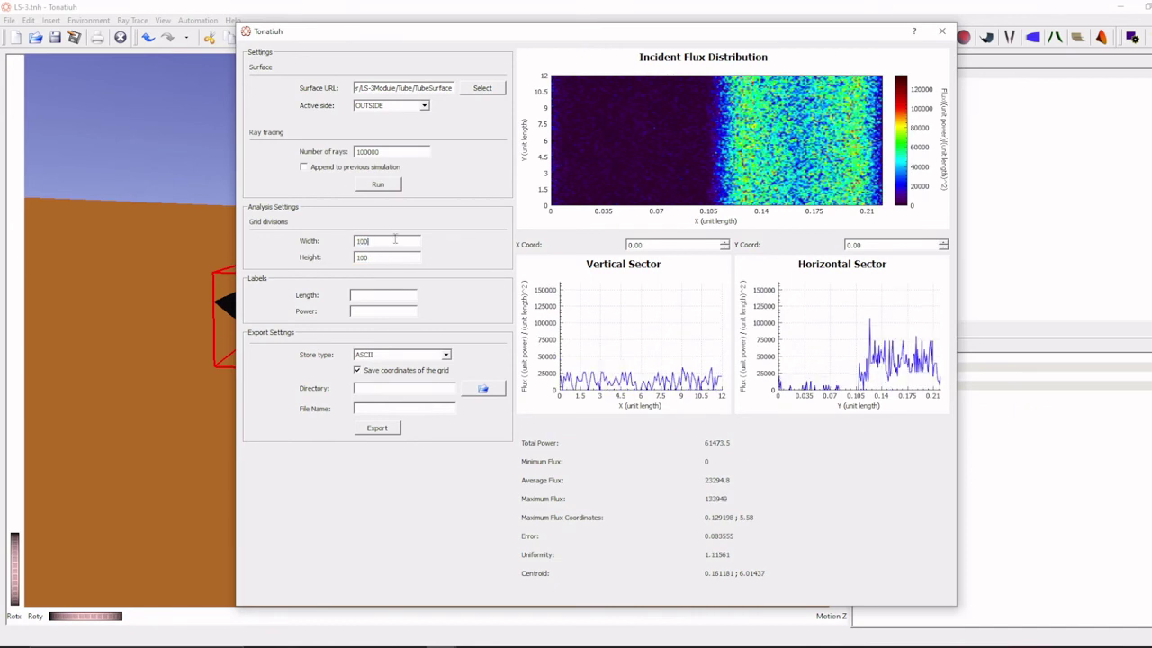
{"action": "key", "text": "Return"}
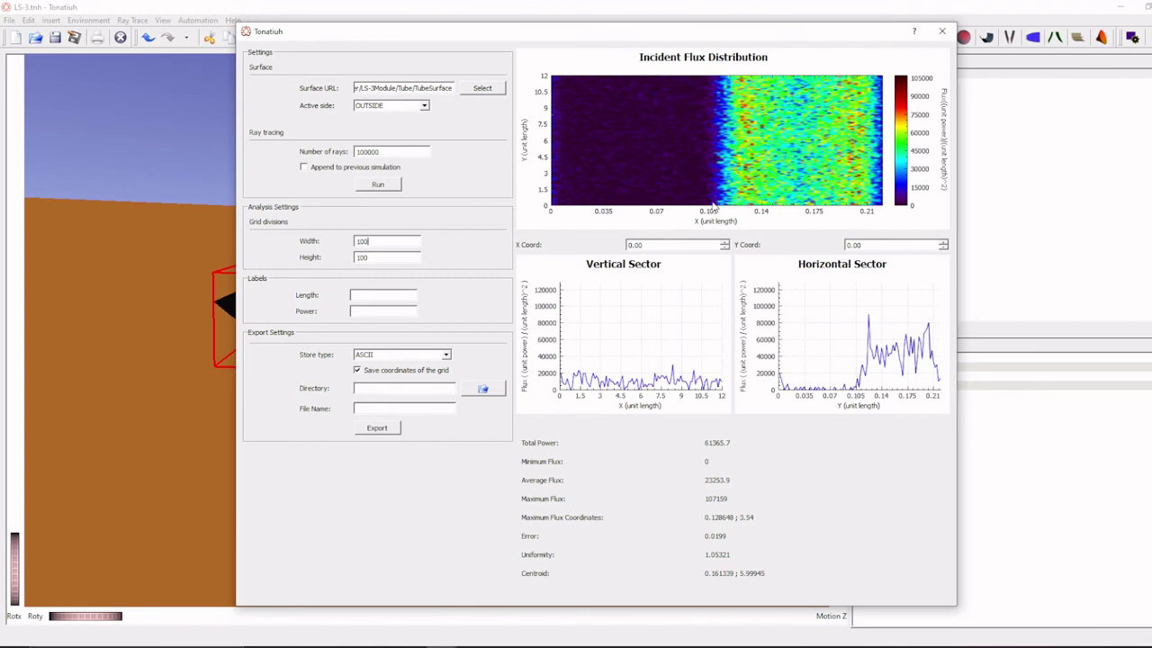
{"action": "double_click", "coordinate": [388, 240]}
{"action": "type", "text": "50"}
{"action": "key", "text": "Tab"}
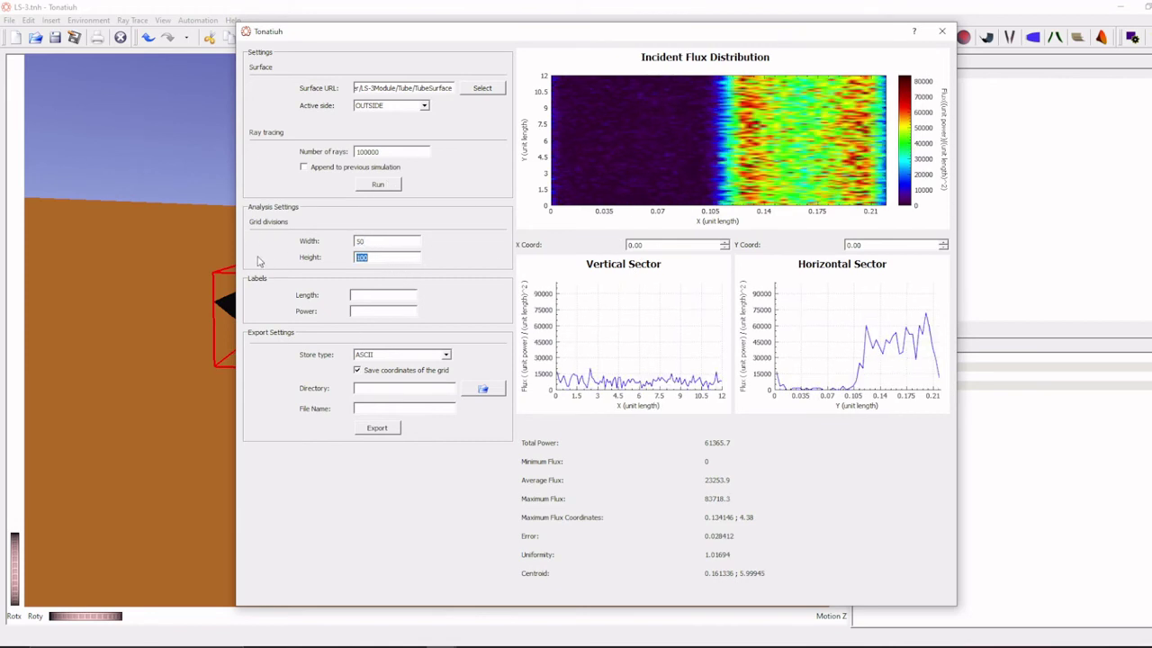
{"action": "type", "text": "50"}
{"action": "left_click", "coordinate": [382, 185]}
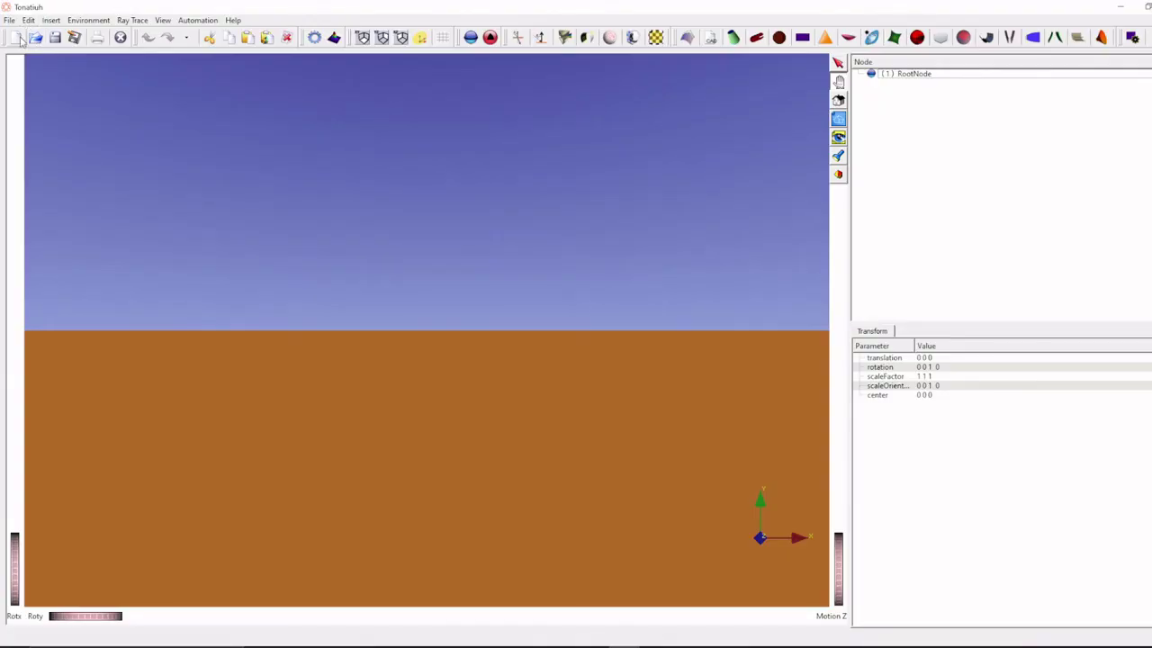
Reopen the LS-3.tnh model.
{"action": "left_click", "coordinate": [9, 20]}
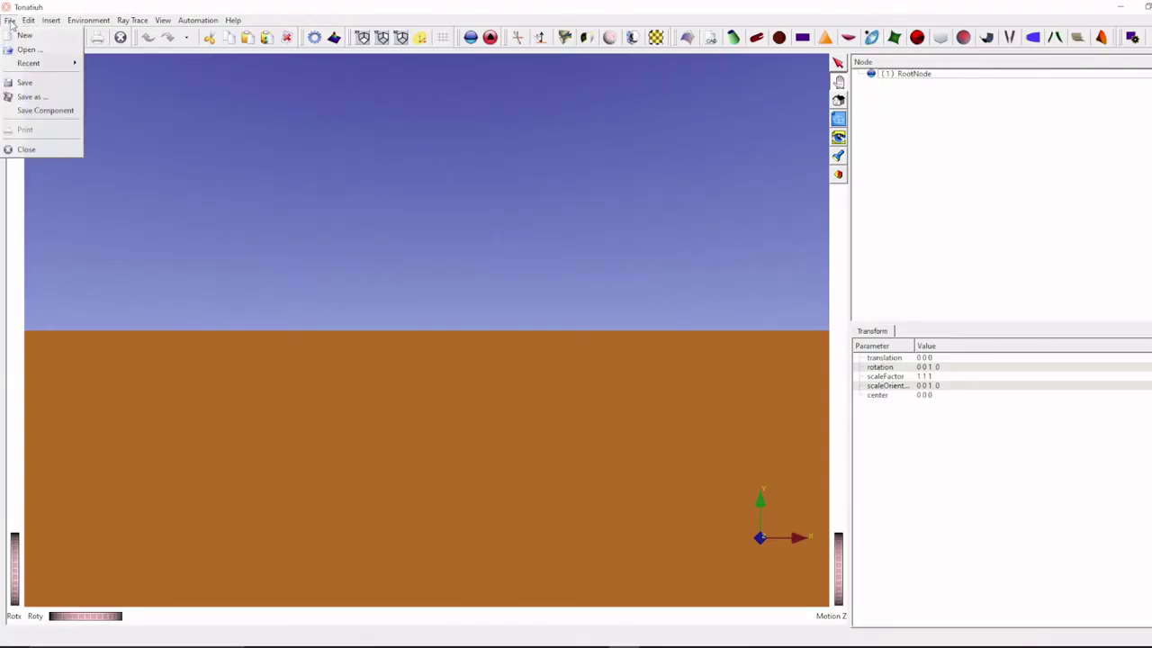
{"action": "left_click", "coordinate": [26, 50]}
{"action": "double_click", "coordinate": [180, 130]}
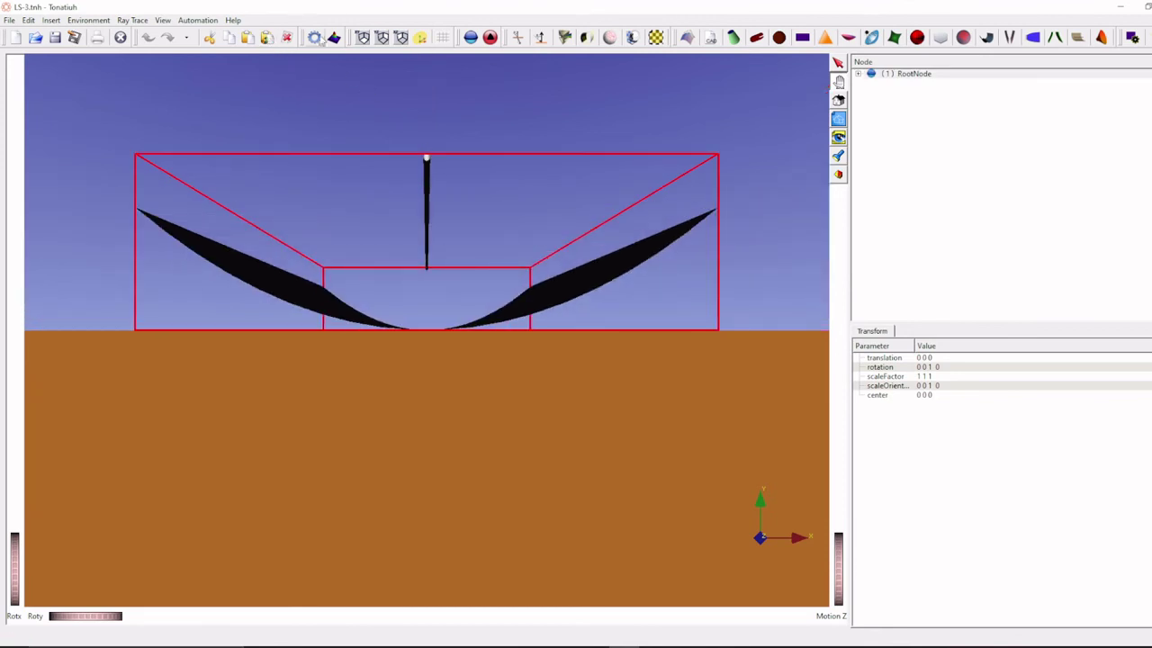
Start a new flux analysis targeting TubeSurface under LS-3Module > Tube.
{"action": "left_click", "coordinate": [315, 37]}
{"action": "left_click", "coordinate": [483, 89]}
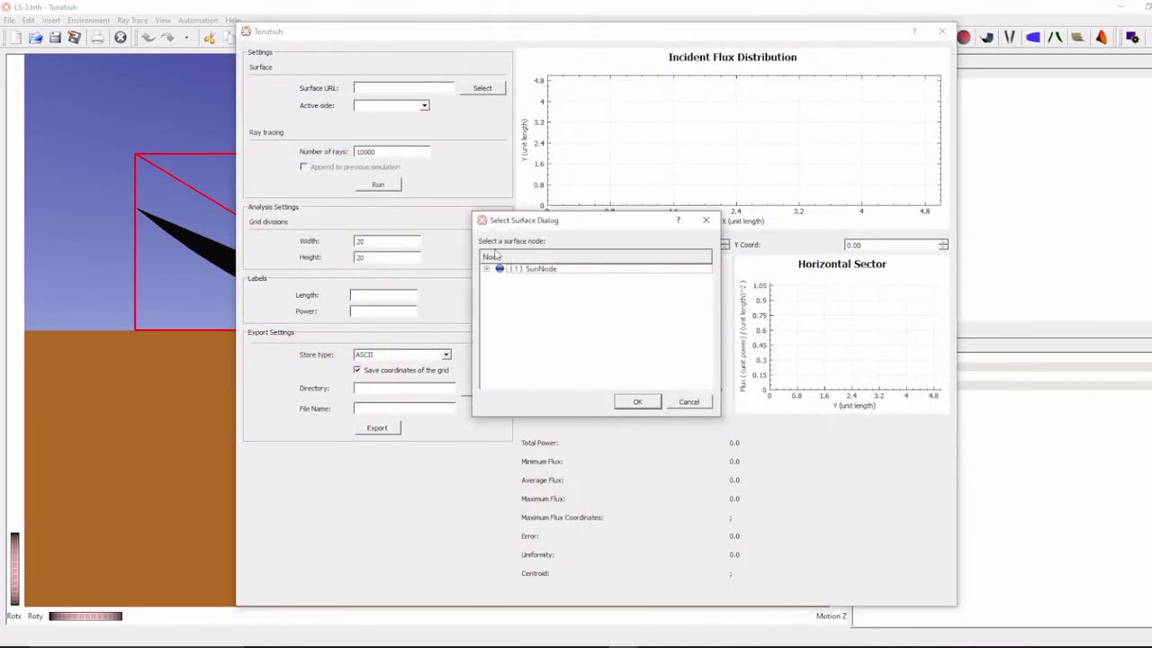
{"action": "left_click", "coordinate": [485, 268]}
{"action": "left_click", "coordinate": [498, 278]}
{"action": "left_click", "coordinate": [518, 288]}
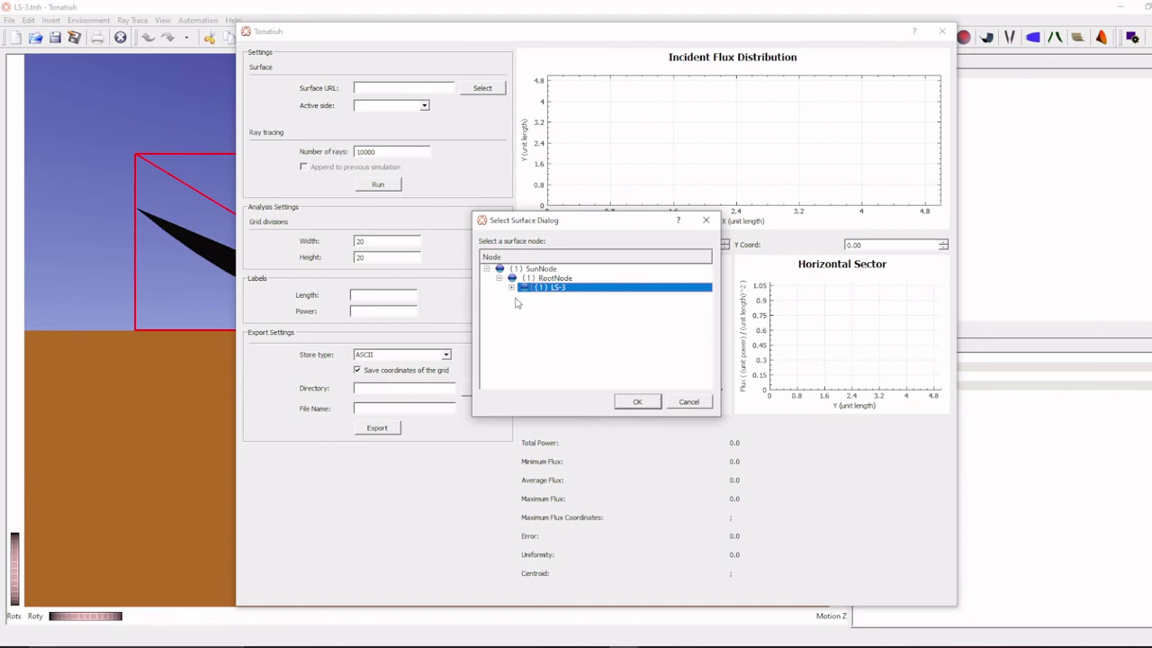
{"action": "left_click", "coordinate": [511, 288]}
{"action": "left_click", "coordinate": [524, 297]}
{"action": "left_click", "coordinate": [536, 306]}
{"action": "left_click", "coordinate": [549, 315]}
{"action": "left_click", "coordinate": [561, 334]}
{"action": "left_click", "coordinate": [621, 344]}
{"action": "left_click", "coordinate": [637, 402]}
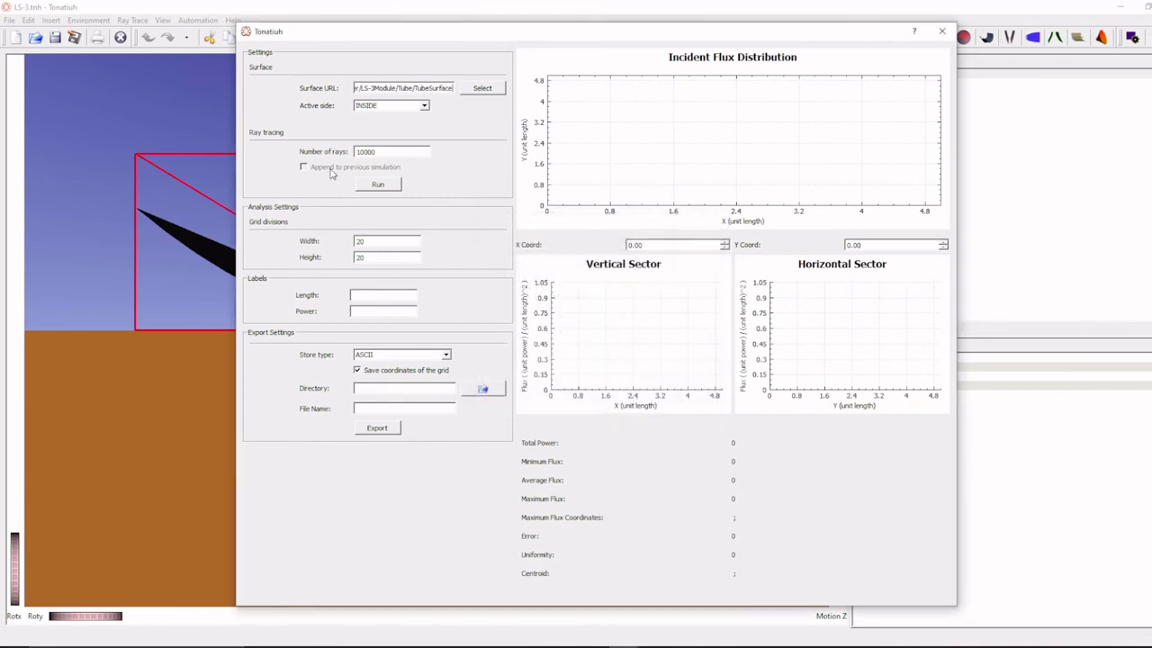
Run the analysis, then switch the active side to OUTSIDE and select the length label field.
{"action": "left_click", "coordinate": [378, 184]}
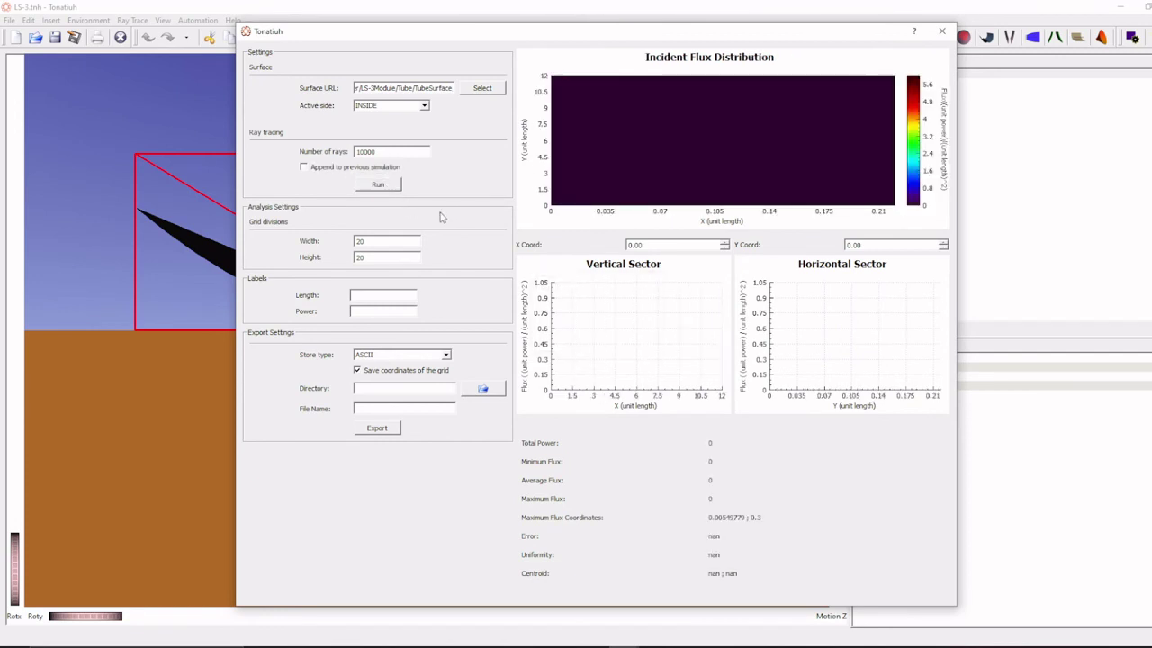
{"action": "left_click", "coordinate": [423, 105]}
{"action": "left_click", "coordinate": [400, 125]}
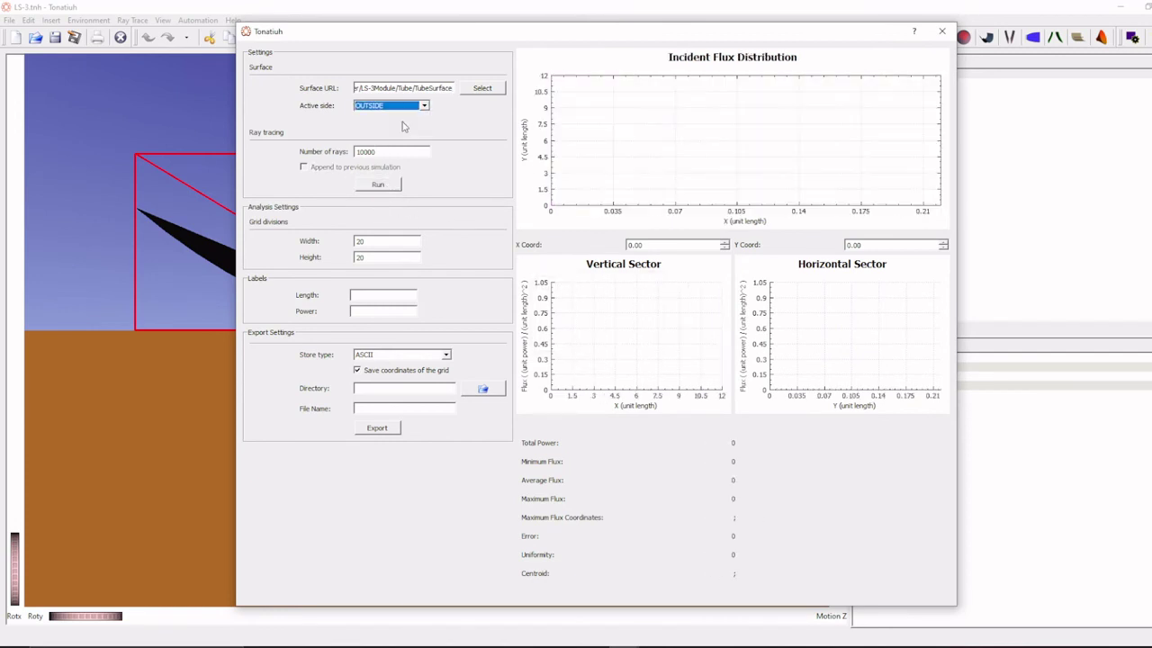
{"action": "left_click", "coordinate": [370, 296]}
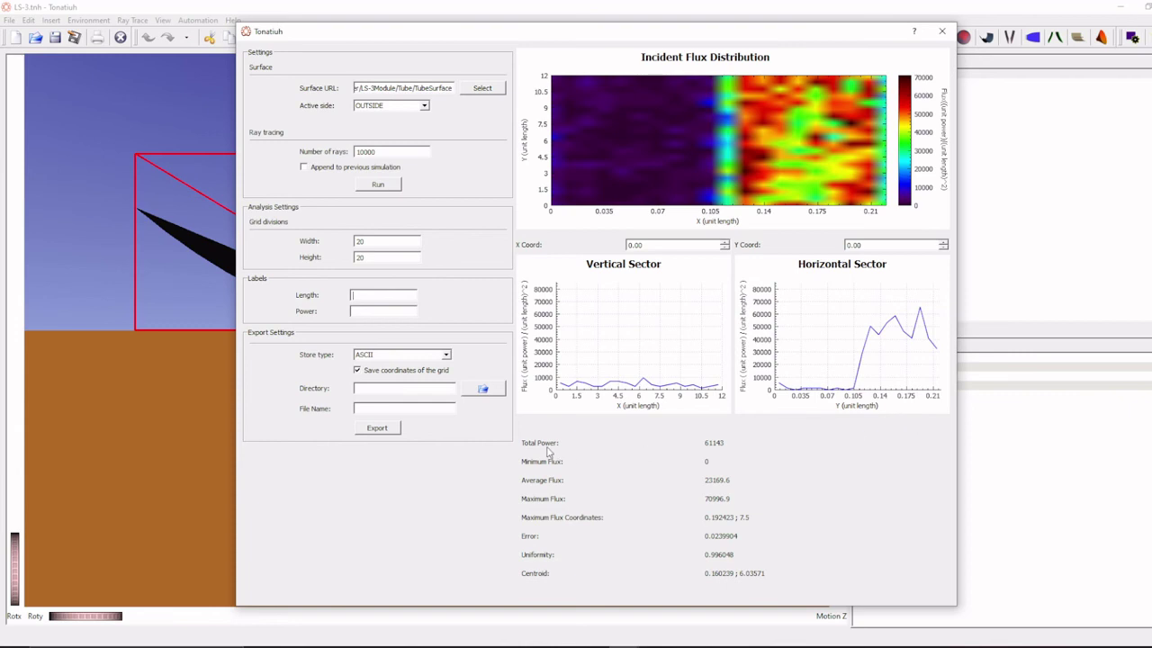
Enter 'm' as the length unit label and move to the power label.
{"action": "type", "text": "m"}
{"action": "left_click", "coordinate": [369, 311]}
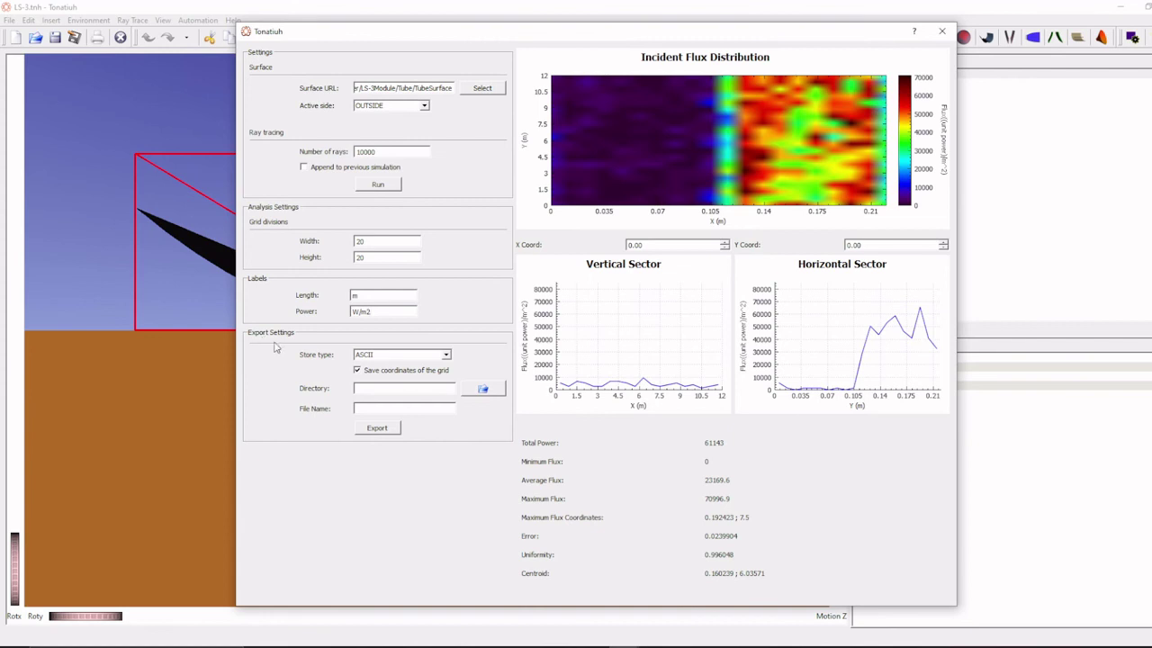
Set the export store type to ASCII after briefly choosing PNG image.
{"action": "left_click", "coordinate": [445, 355]}
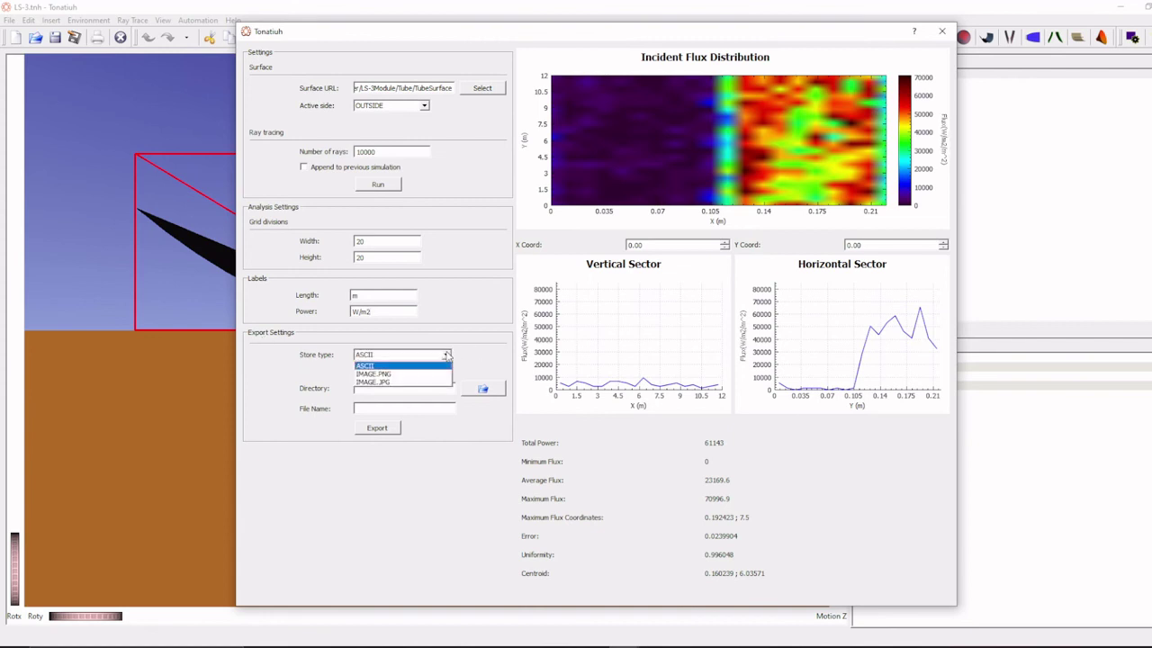
{"action": "left_click", "coordinate": [391, 374]}
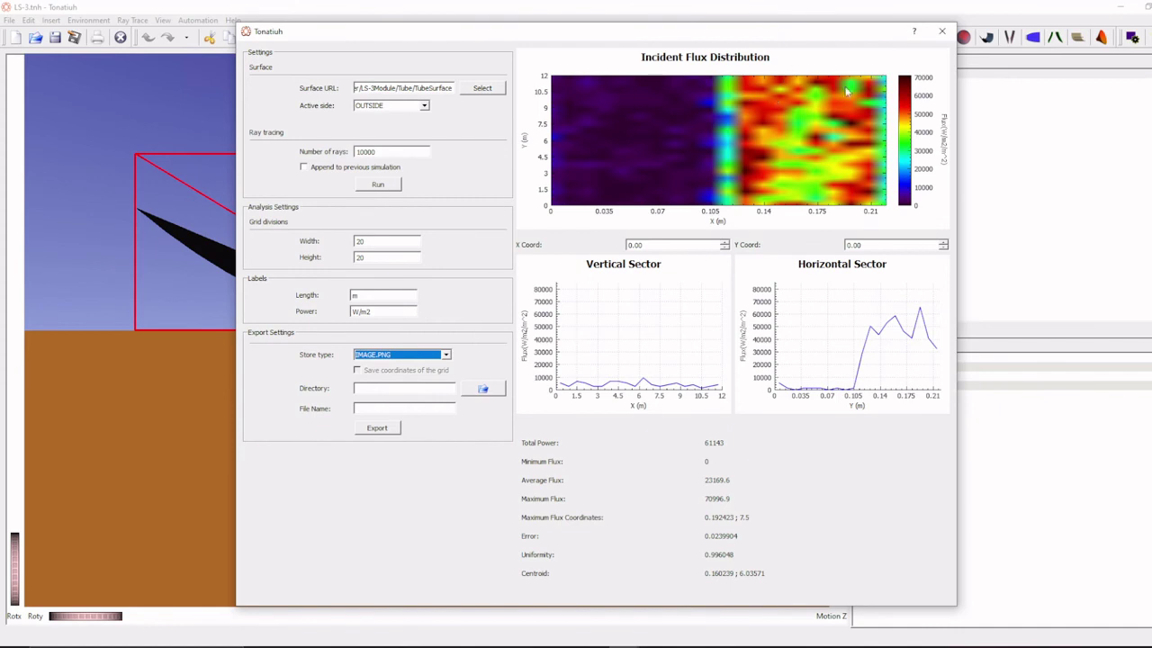
{"action": "left_click", "coordinate": [445, 355]}
{"action": "left_click", "coordinate": [428, 365]}
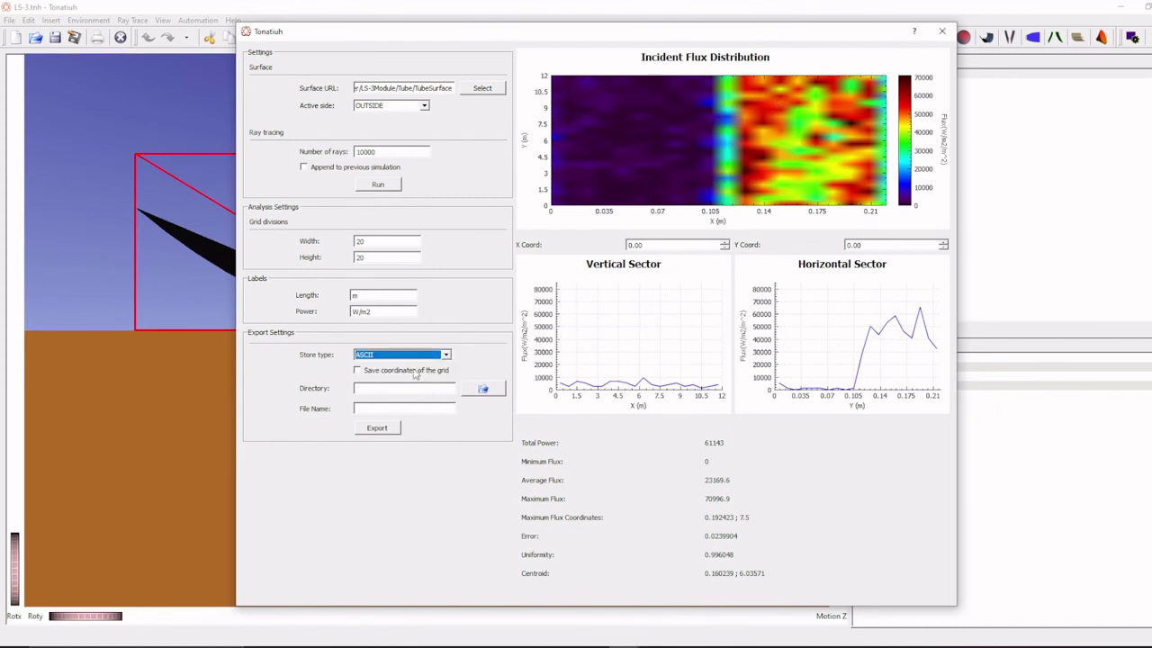
Export the flux data as file '1' into Desktop\New folder and confirm success.
{"action": "left_click", "coordinate": [482, 389]}
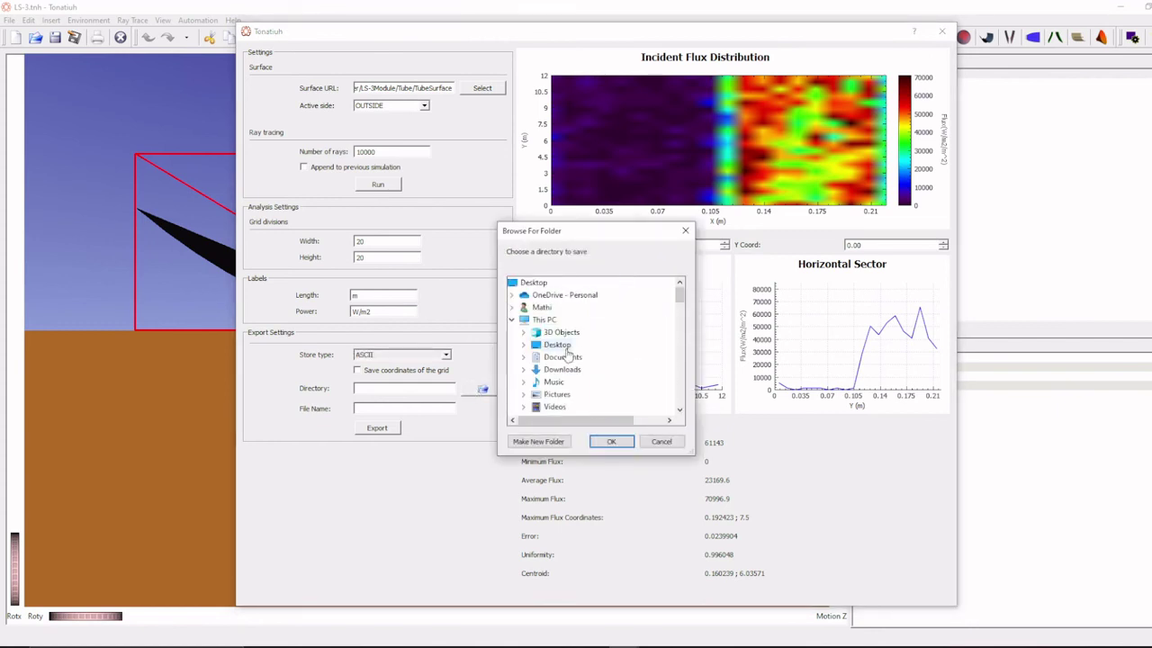
{"action": "double_click", "coordinate": [562, 346]}
{"action": "left_click", "coordinate": [569, 357]}
{"action": "left_click", "coordinate": [611, 441]}
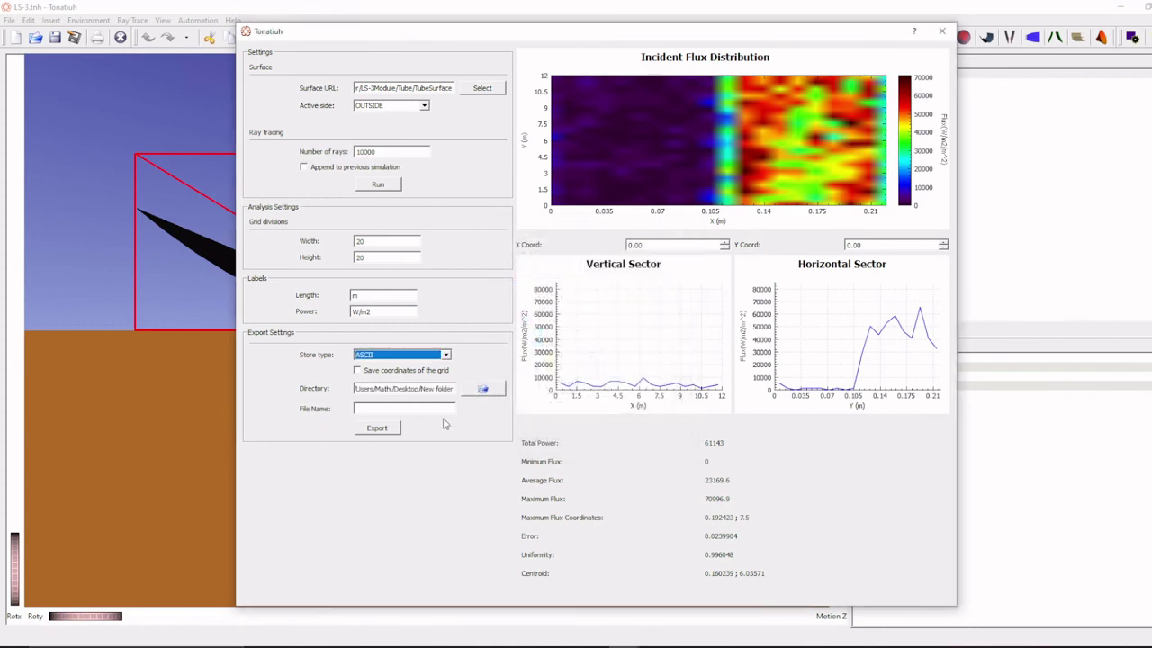
{"action": "left_click", "coordinate": [393, 410]}
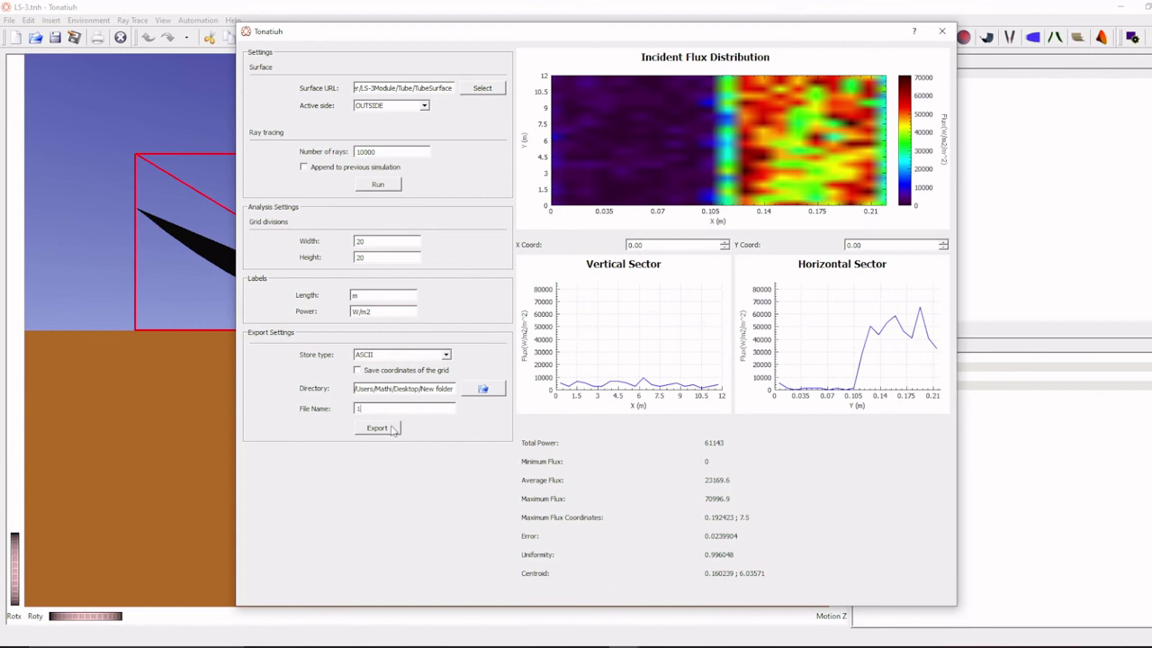
{"action": "left_click", "coordinate": [366, 429]}
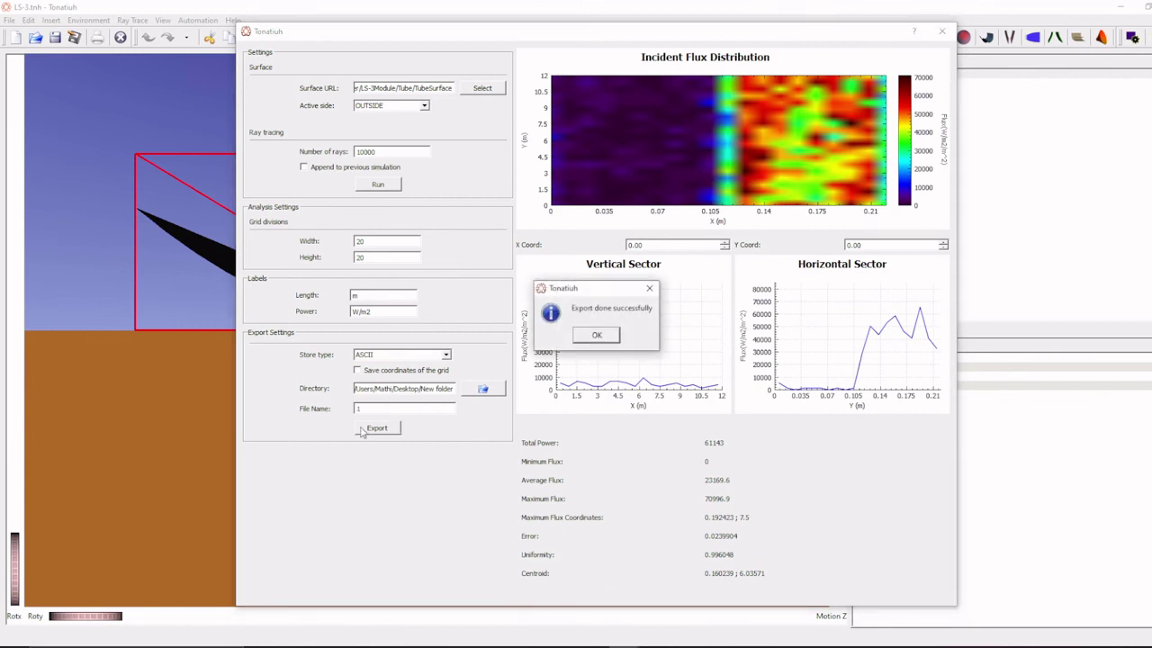
{"action": "left_click", "coordinate": [597, 335]}
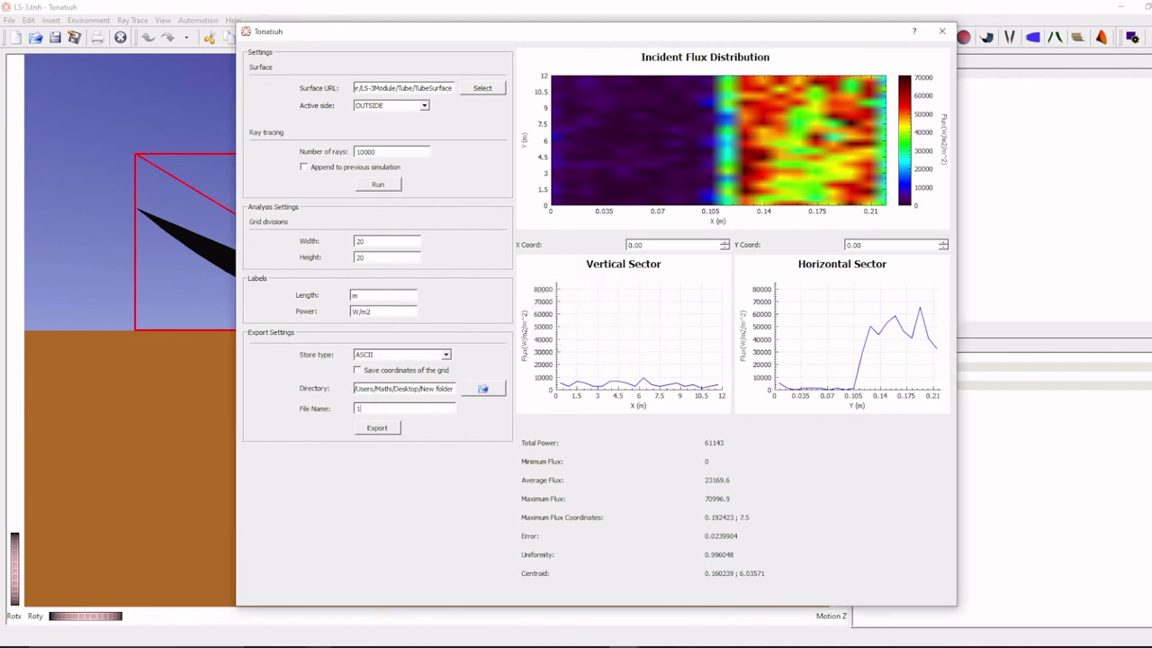
Open 1.txt from the Desktop's New folder in File Explorer, then return to Tonatiuh.
{"action": "mouse_move", "coordinate": [318, 645]}
{"action": "left_click", "coordinate": [437, 617]}
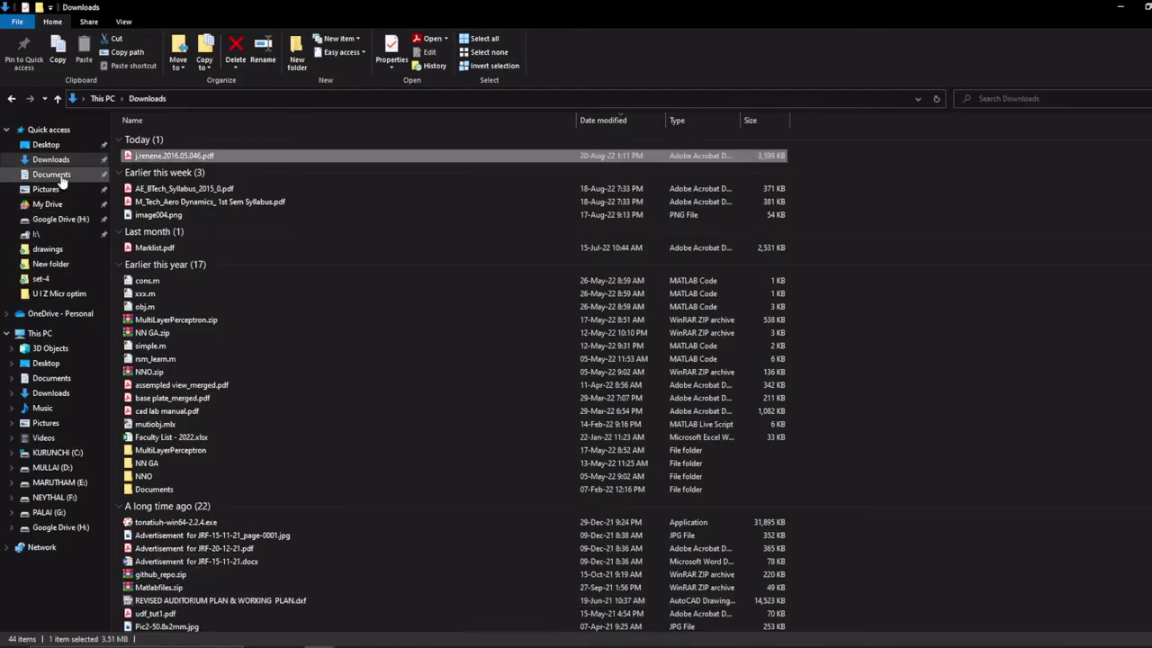
{"action": "left_click", "coordinate": [46, 144]}
{"action": "double_click", "coordinate": [221, 141]}
{"action": "double_click", "coordinate": [153, 151]}
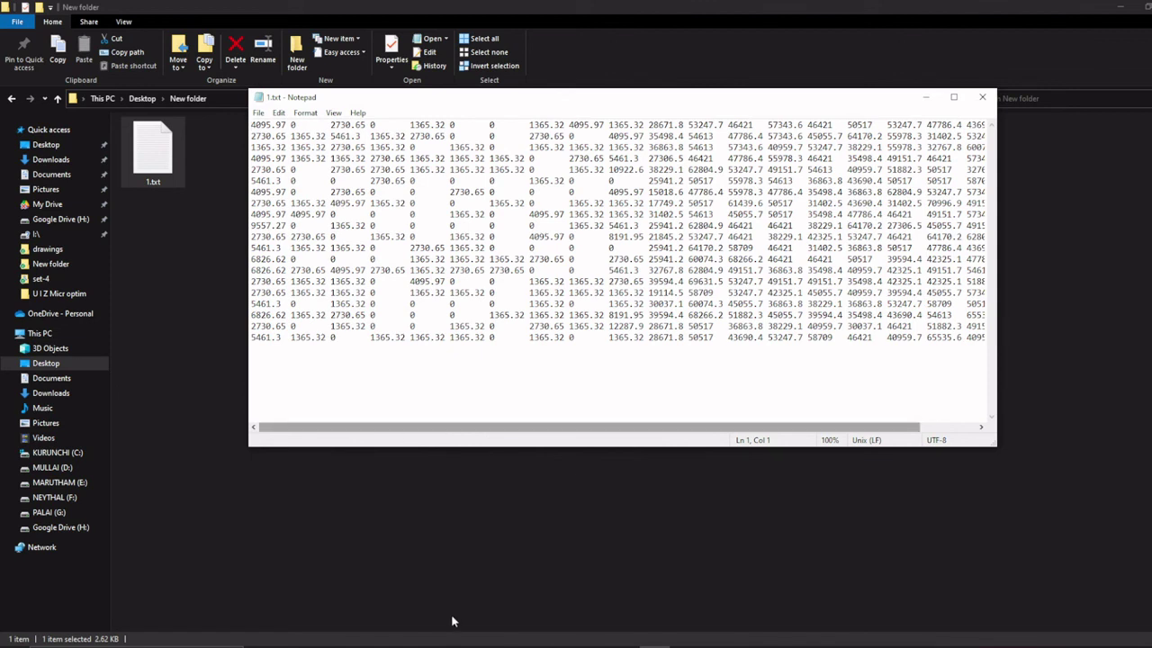
{"action": "mouse_move", "coordinate": [621, 640]}
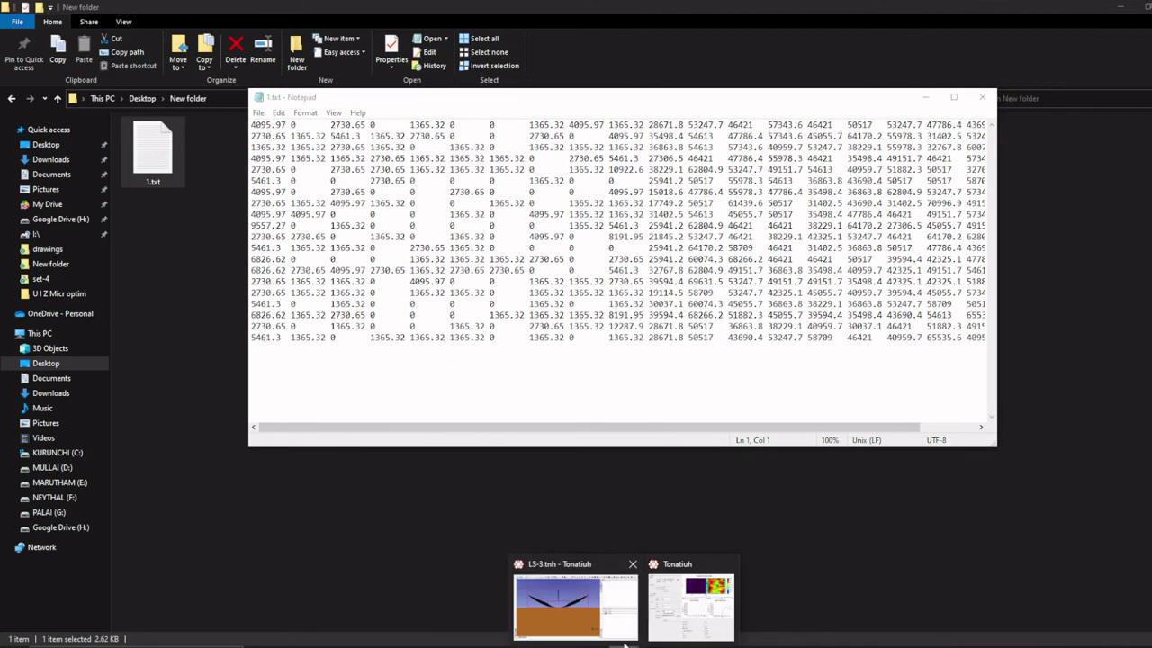
{"action": "left_click", "coordinate": [680, 608]}
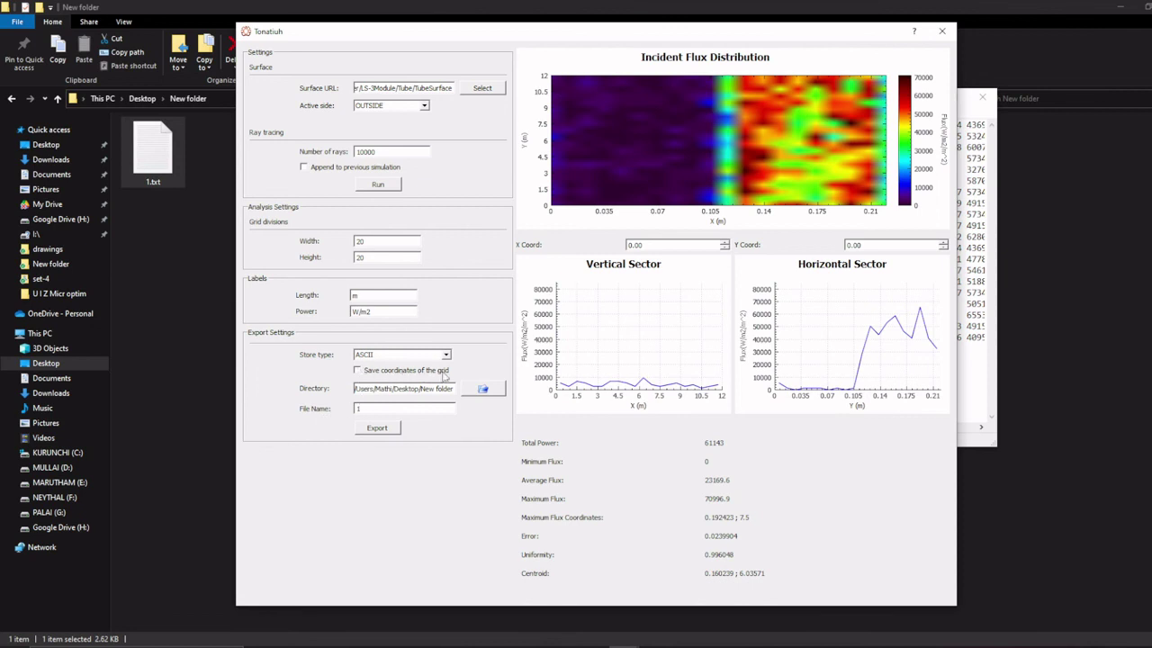
Switch to 1.txt in Notepad and reposition its window beside Tonatiuh's flux map.
{"action": "key", "text": "alt+Tab"}
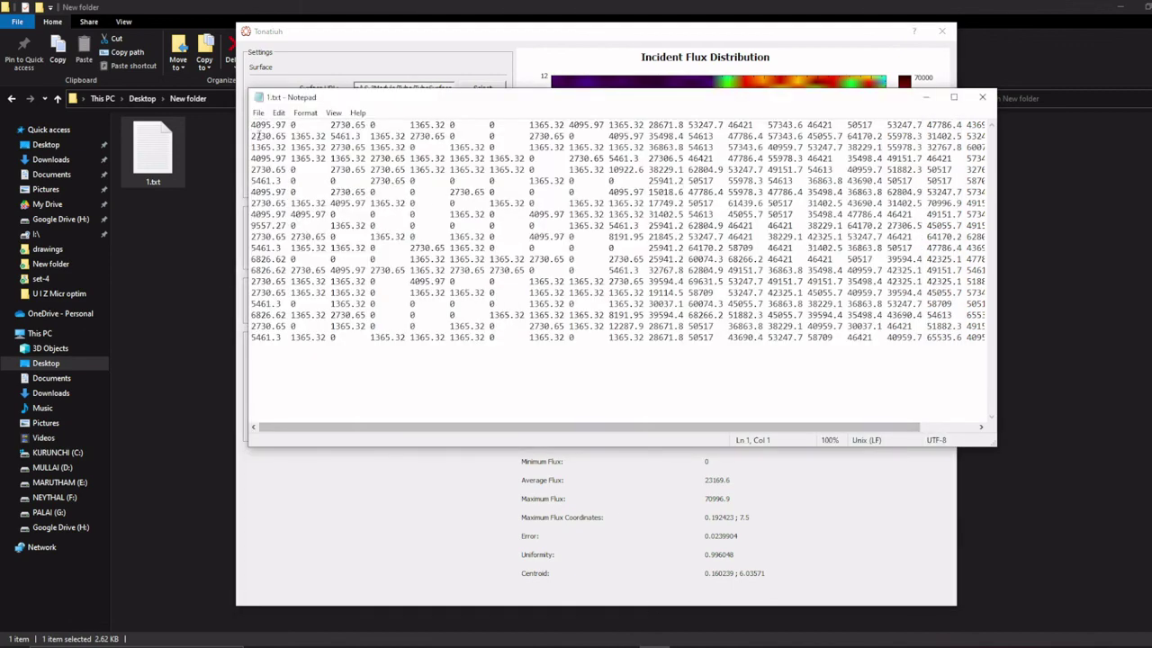
{"action": "left_click_drag", "start_coordinate": [350, 109], "coordinate": [348, 272]}
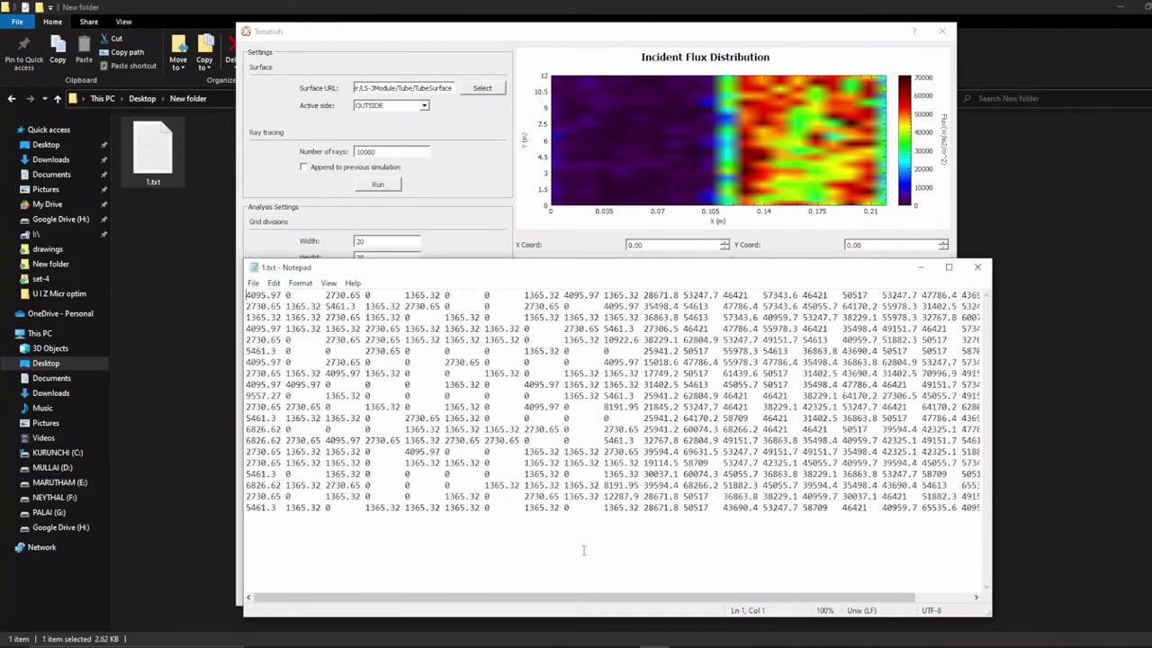
{"action": "left_click_drag", "start_coordinate": [544, 598], "coordinate": [766, 570]}
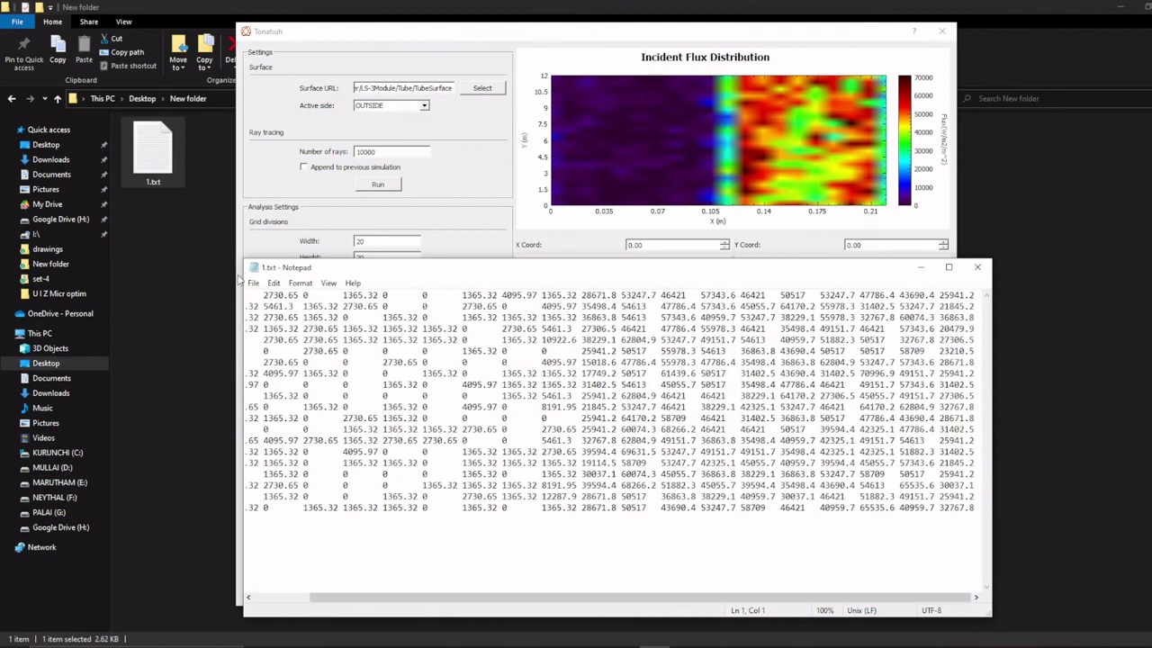
{"action": "left_click_drag", "start_coordinate": [506, 599], "coordinate": [450, 600]}
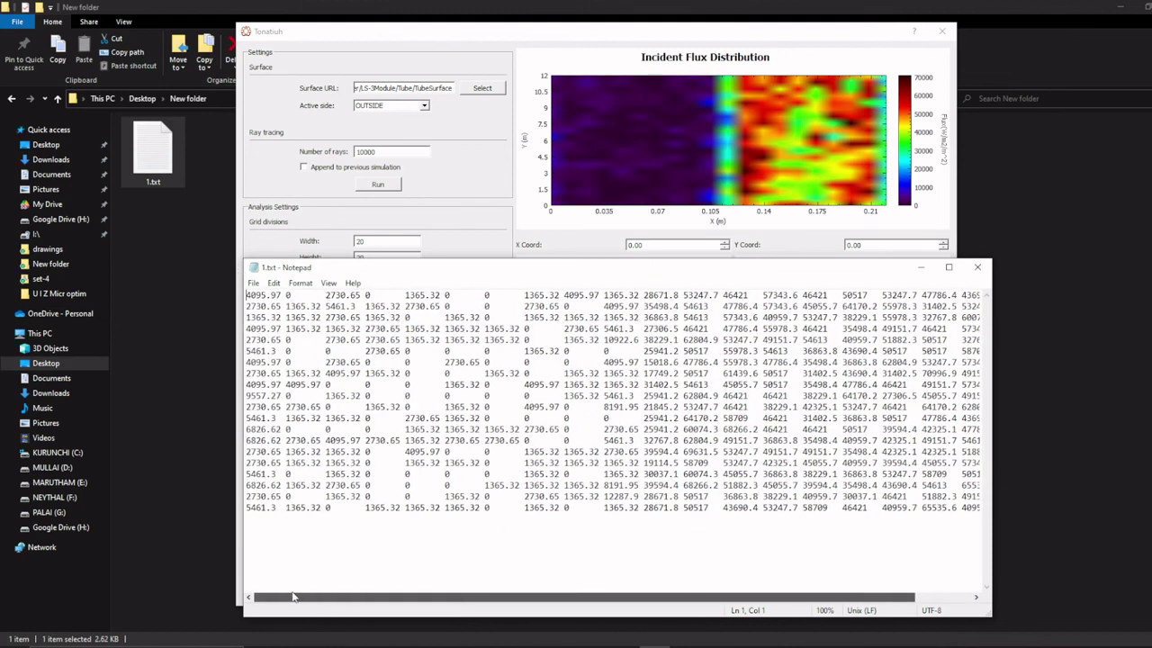
{"action": "left_click_drag", "start_coordinate": [392, 271], "coordinate": [531, 216]}
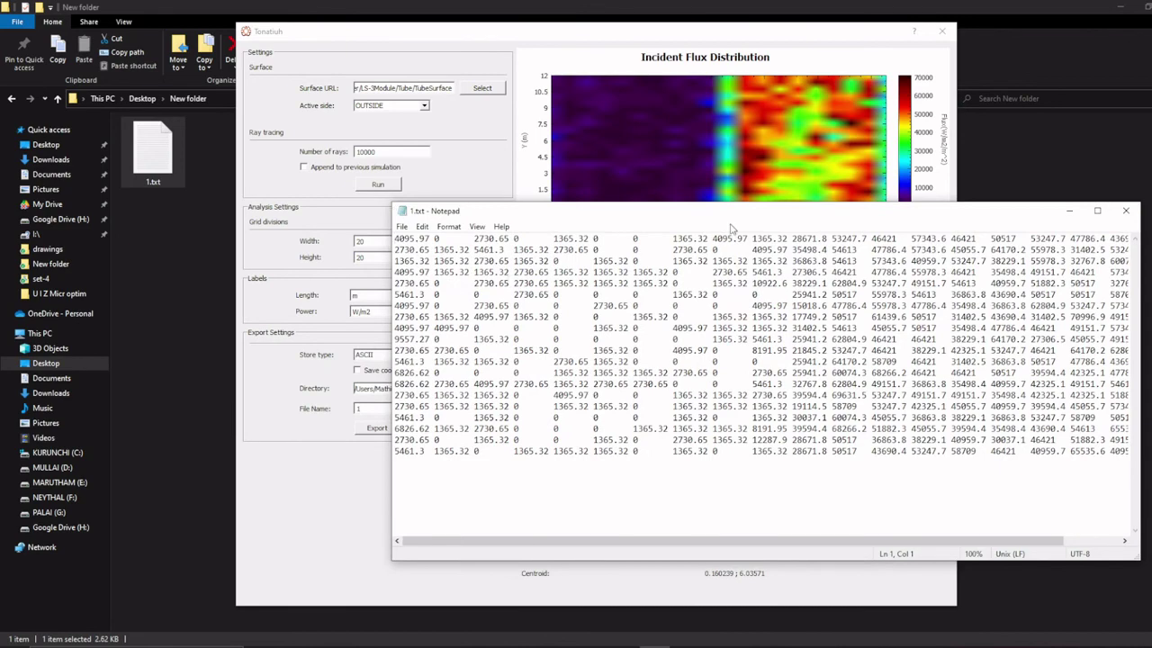
{"action": "left_click_drag", "start_coordinate": [732, 223], "coordinate": [655, 252]}
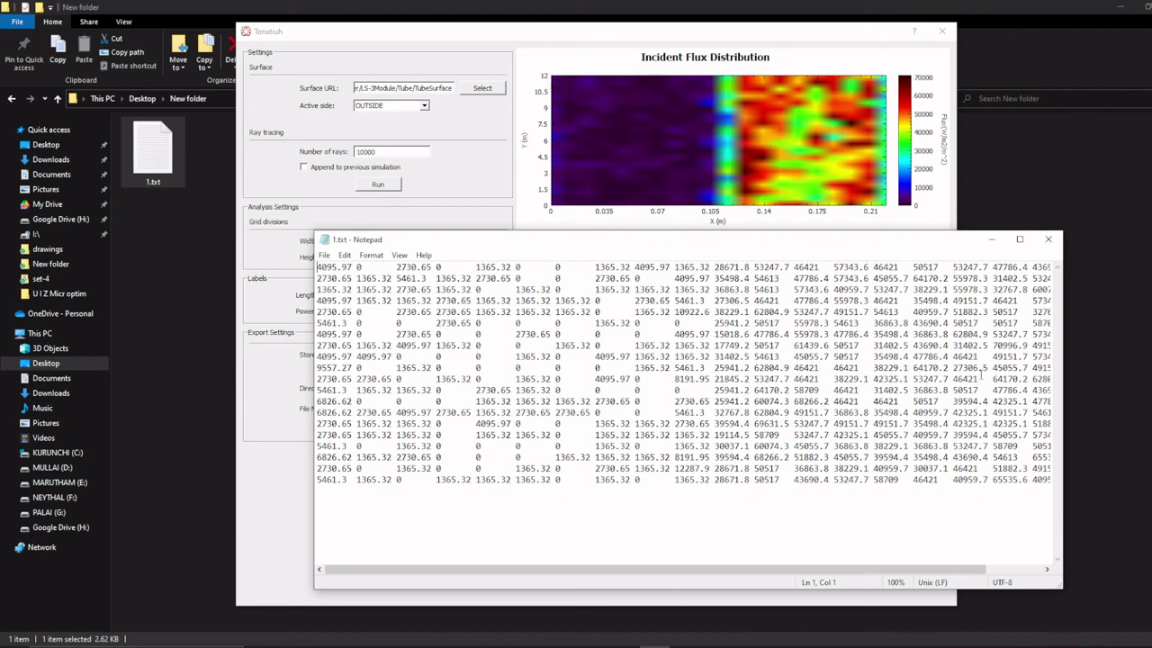
Re-export 1.txt with grid coordinates and reopen it to view the x, y, flux columns.
{"action": "left_click", "coordinate": [1048, 240]}
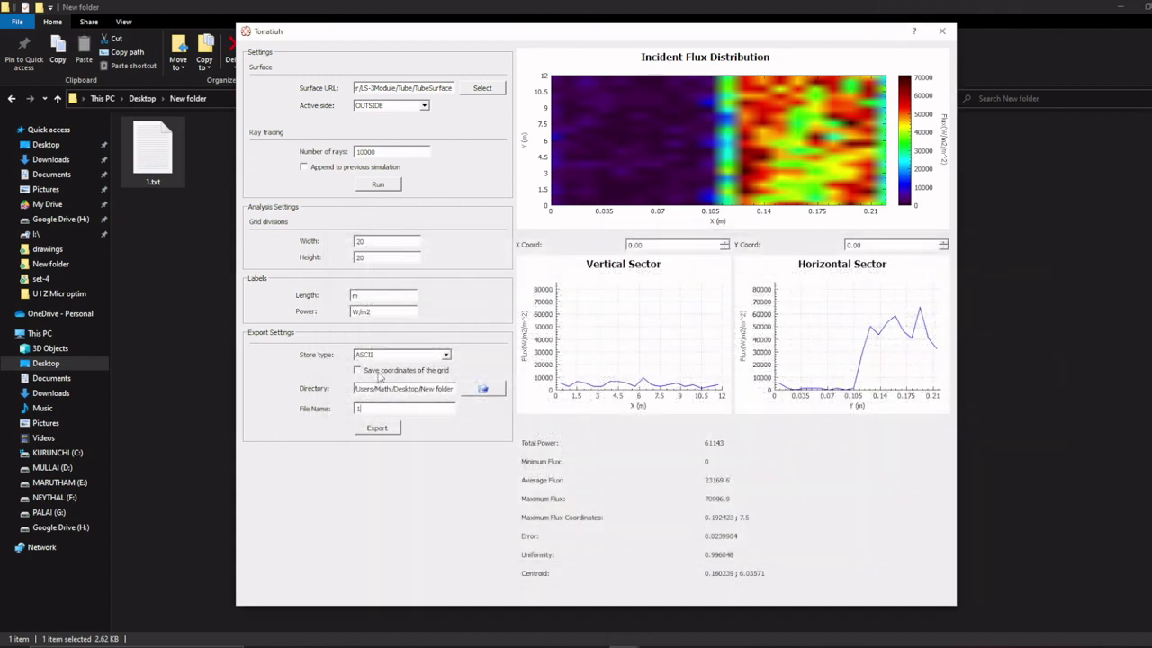
{"action": "left_click", "coordinate": [396, 430]}
{"action": "left_click", "coordinate": [596, 334]}
{"action": "double_click", "coordinate": [153, 151]}
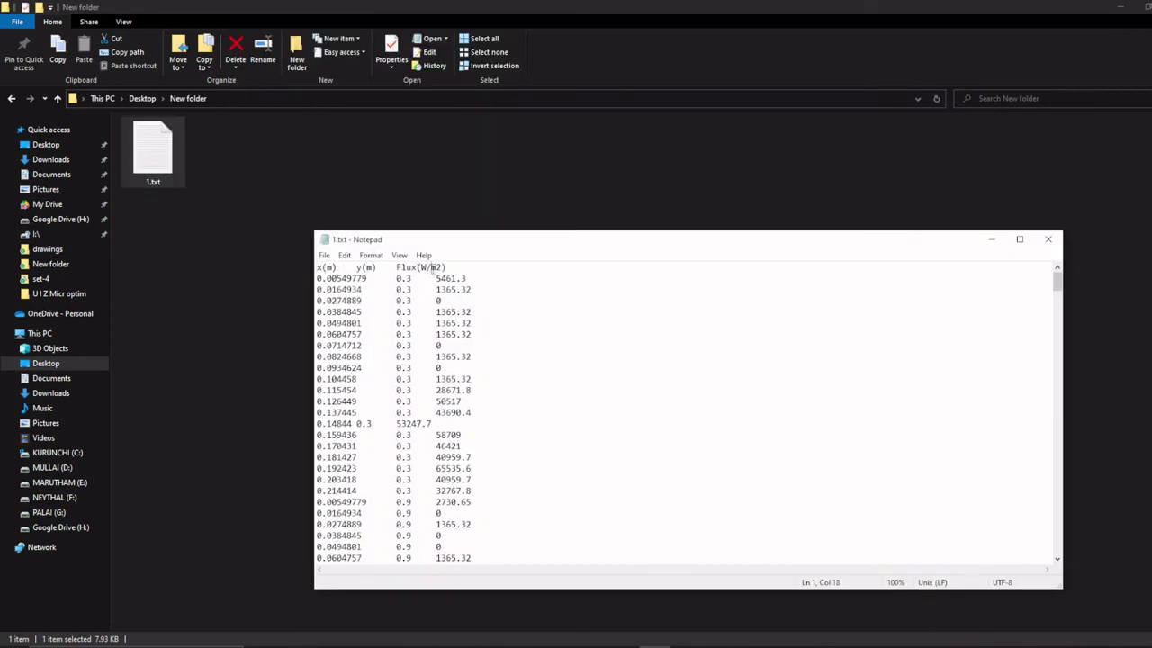
{"action": "scroll", "coordinate": [496, 408], "scroll_direction": "down", "scroll_amount": 20}
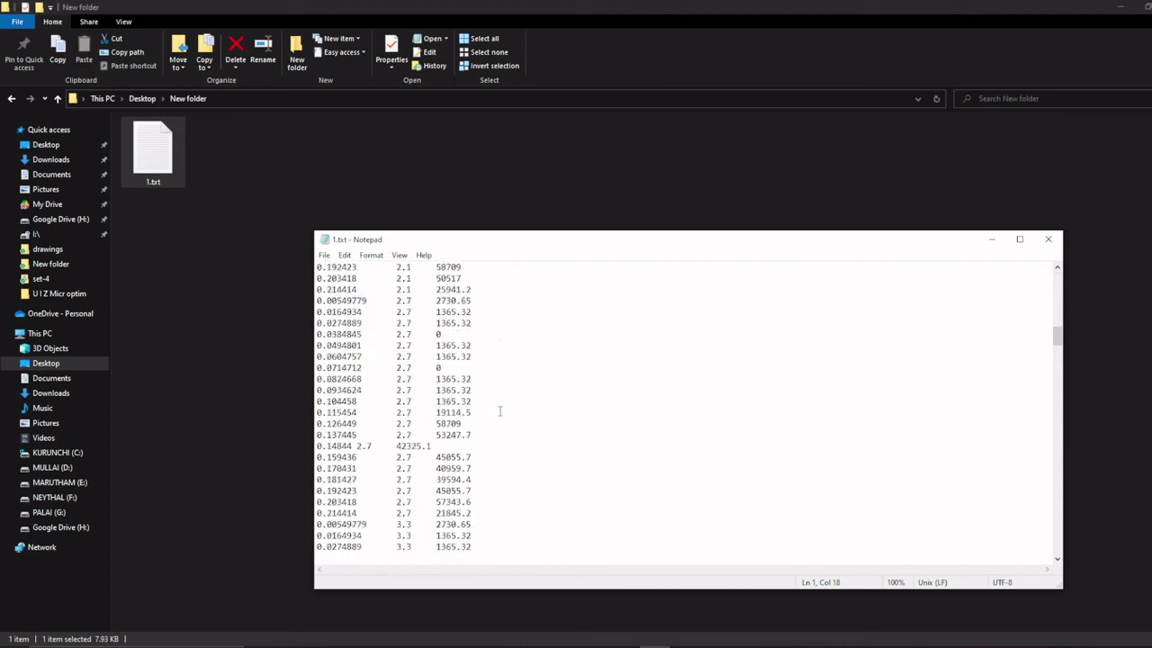
{"action": "scroll", "coordinate": [505, 409], "scroll_direction": "down", "scroll_amount": 20}
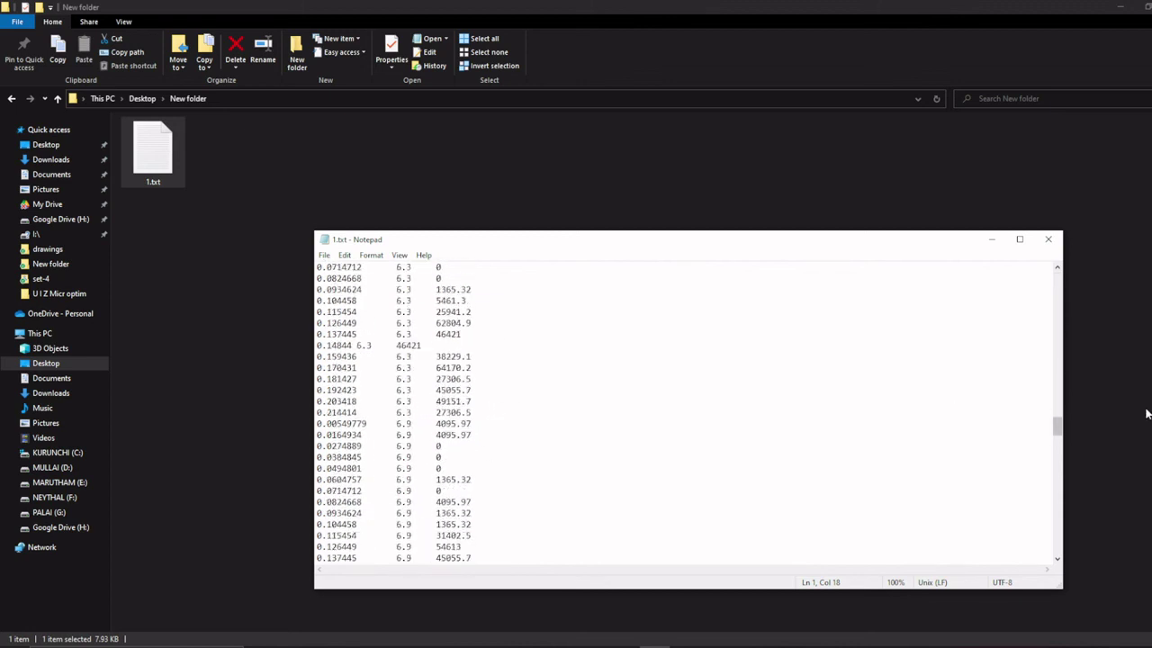
Close the exported text file and bring Tonatiuh's flux analysis and main LS-3 scene windows forward.
{"action": "left_click", "coordinate": [1049, 239]}
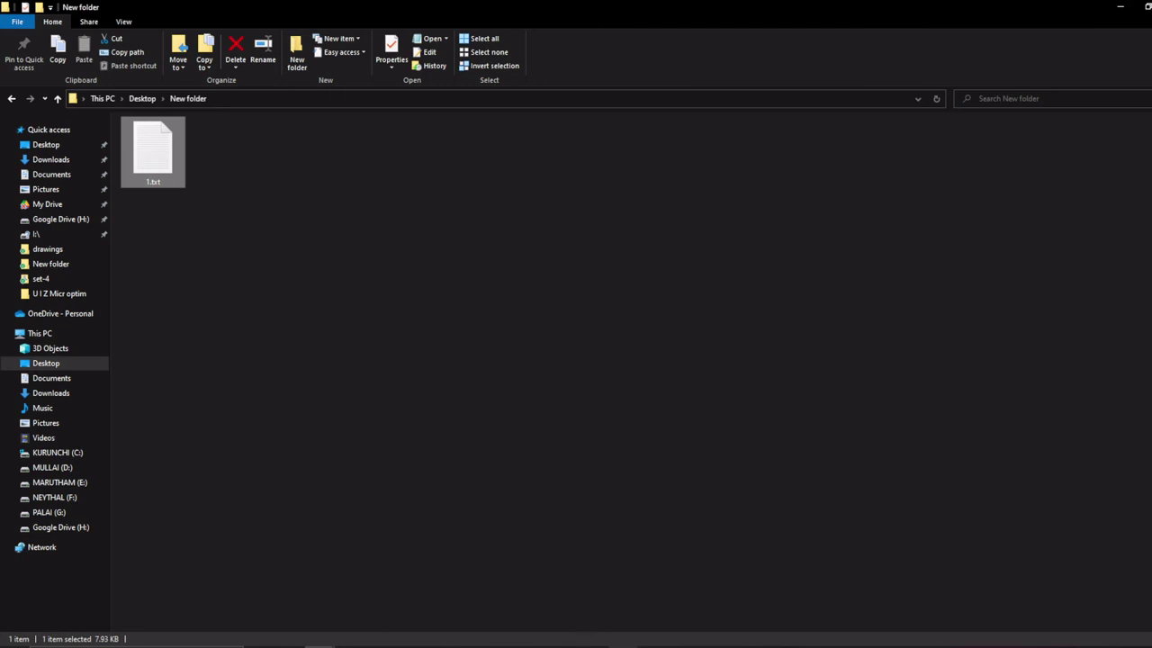
{"action": "mouse_move", "coordinate": [623, 645]}
{"action": "left_click", "coordinate": [691, 605]}
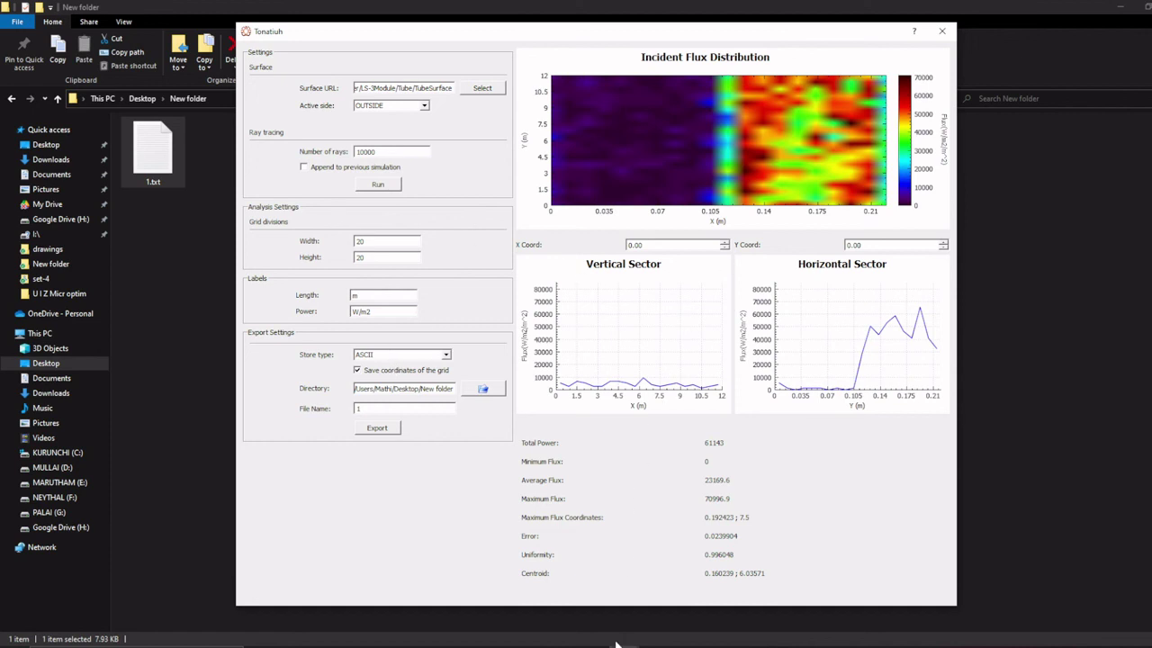
{"action": "mouse_move", "coordinate": [625, 643]}
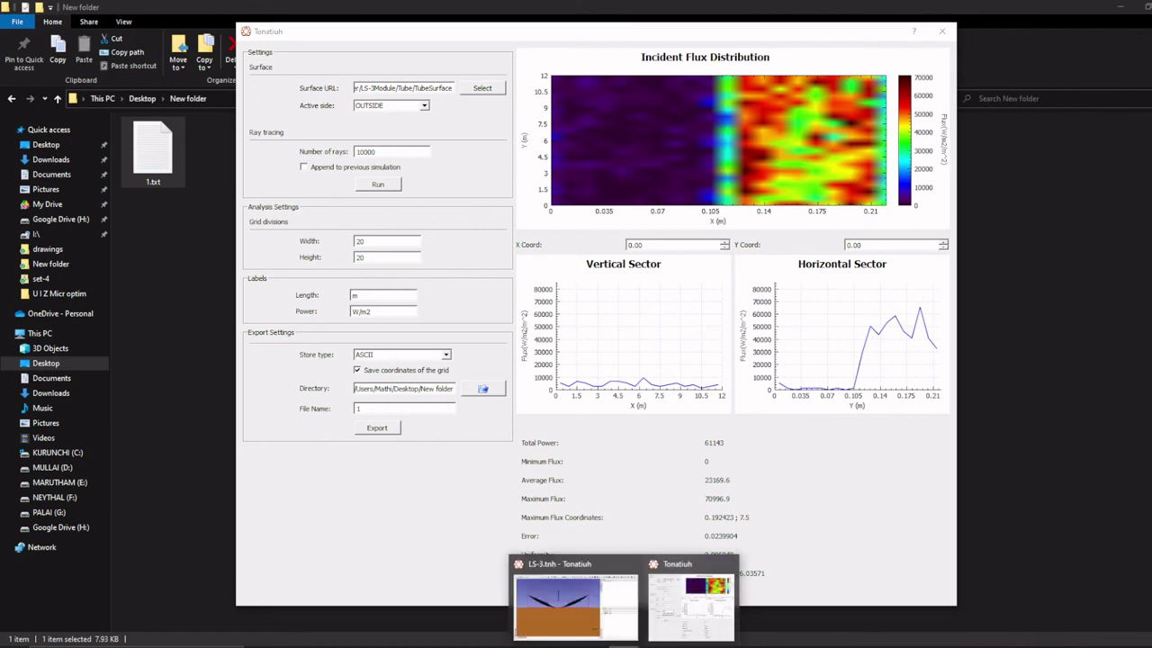
{"action": "left_click", "coordinate": [599, 612]}
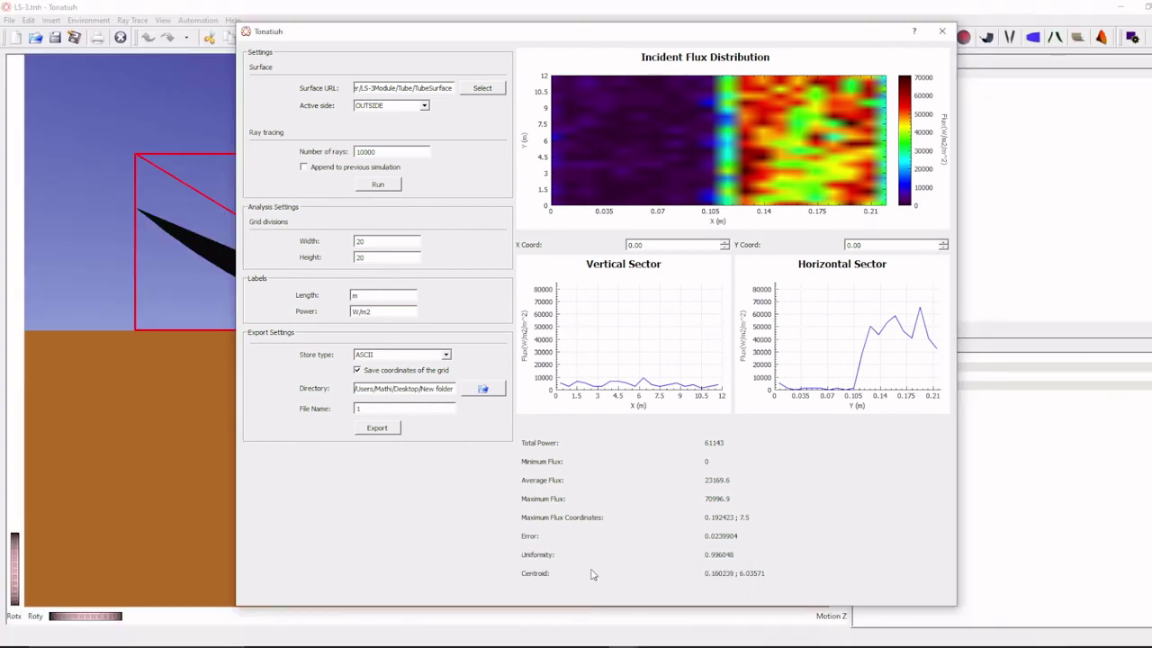
Close the flux analysis window and orbit to look down on the LS-3 trough.
{"action": "left_click", "coordinate": [942, 31]}
{"action": "scroll", "coordinate": [534, 320], "scroll_direction": "down", "scroll_amount": 2}
{"action": "left_click_drag", "start_coordinate": [534, 320], "coordinate": [422, 272]}
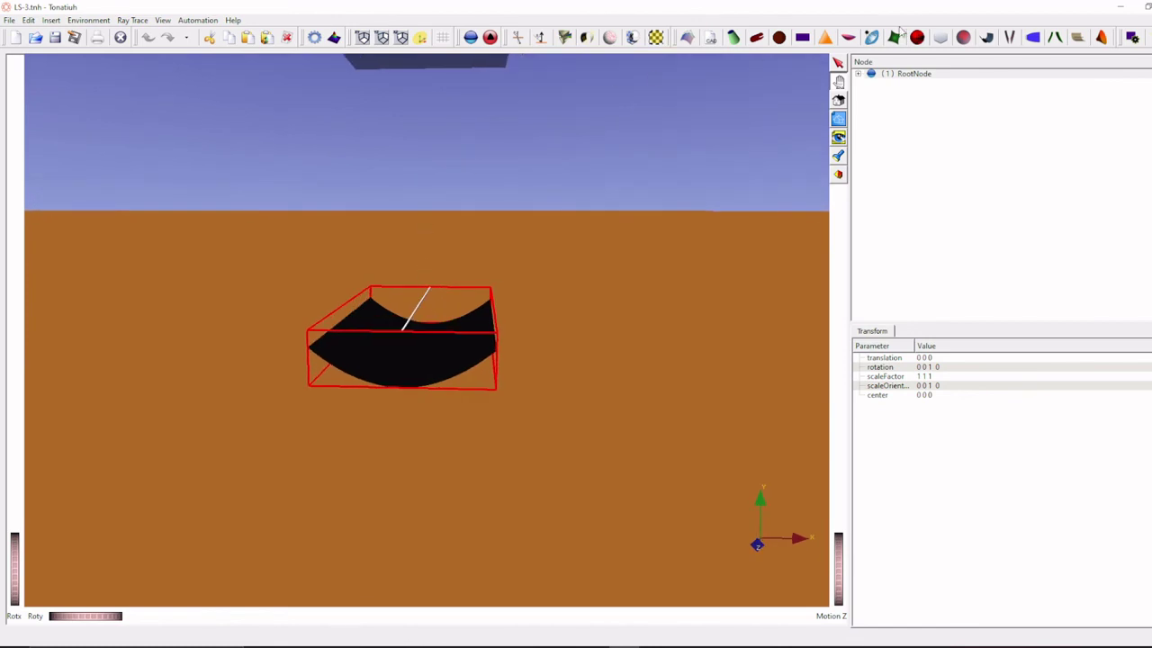